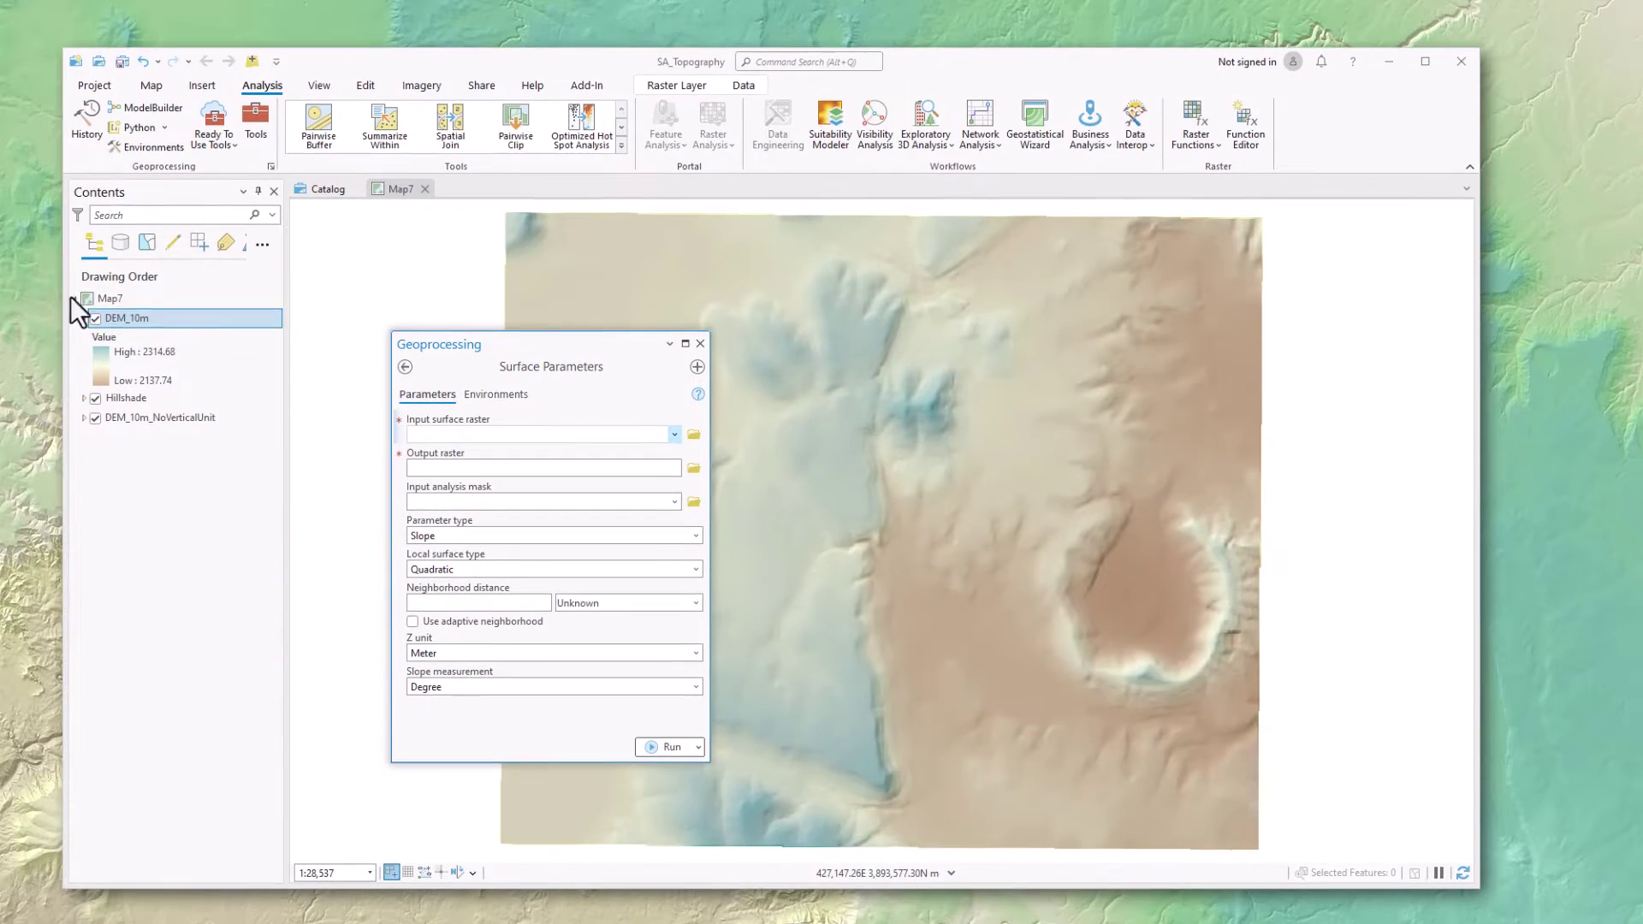
# Step: Drag DEM_10m into Surface Parameters' Input surface raster, which raises the missing vertical unit warning
pyautogui.moveTo(117, 316); pyautogui.dragTo(401, 422)
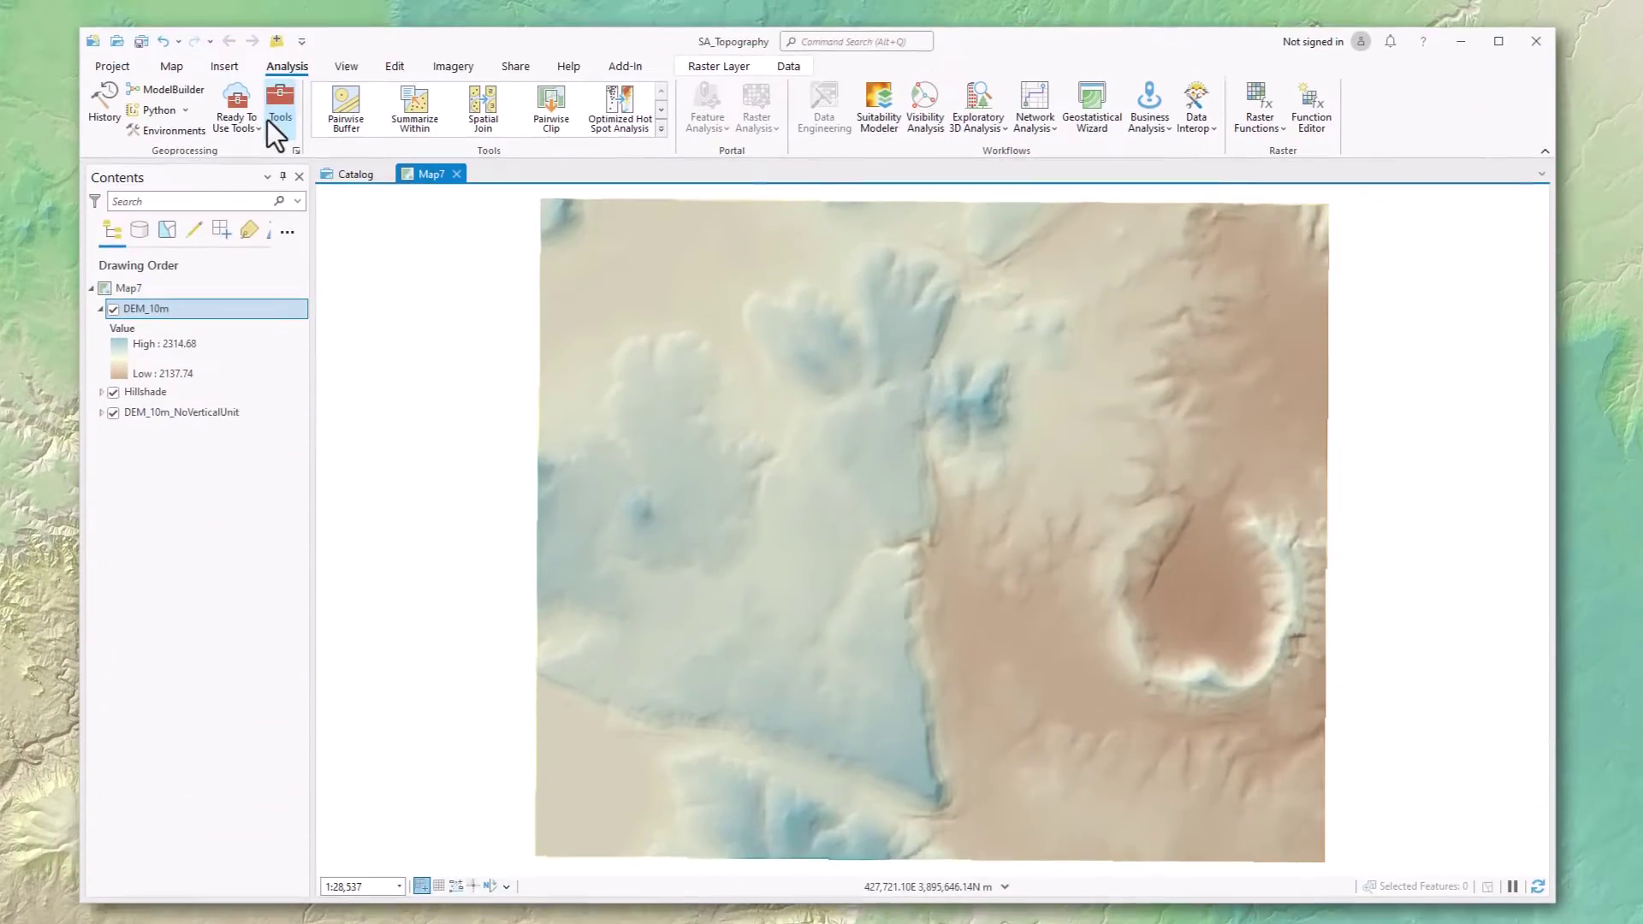
# Step: Open Define Projection with DEM_10m as input, showing coordinate system WGS_1984_UTM_Zone_12N
pyautogui.click(275, 266)
pyautogui.write('Define Projection')
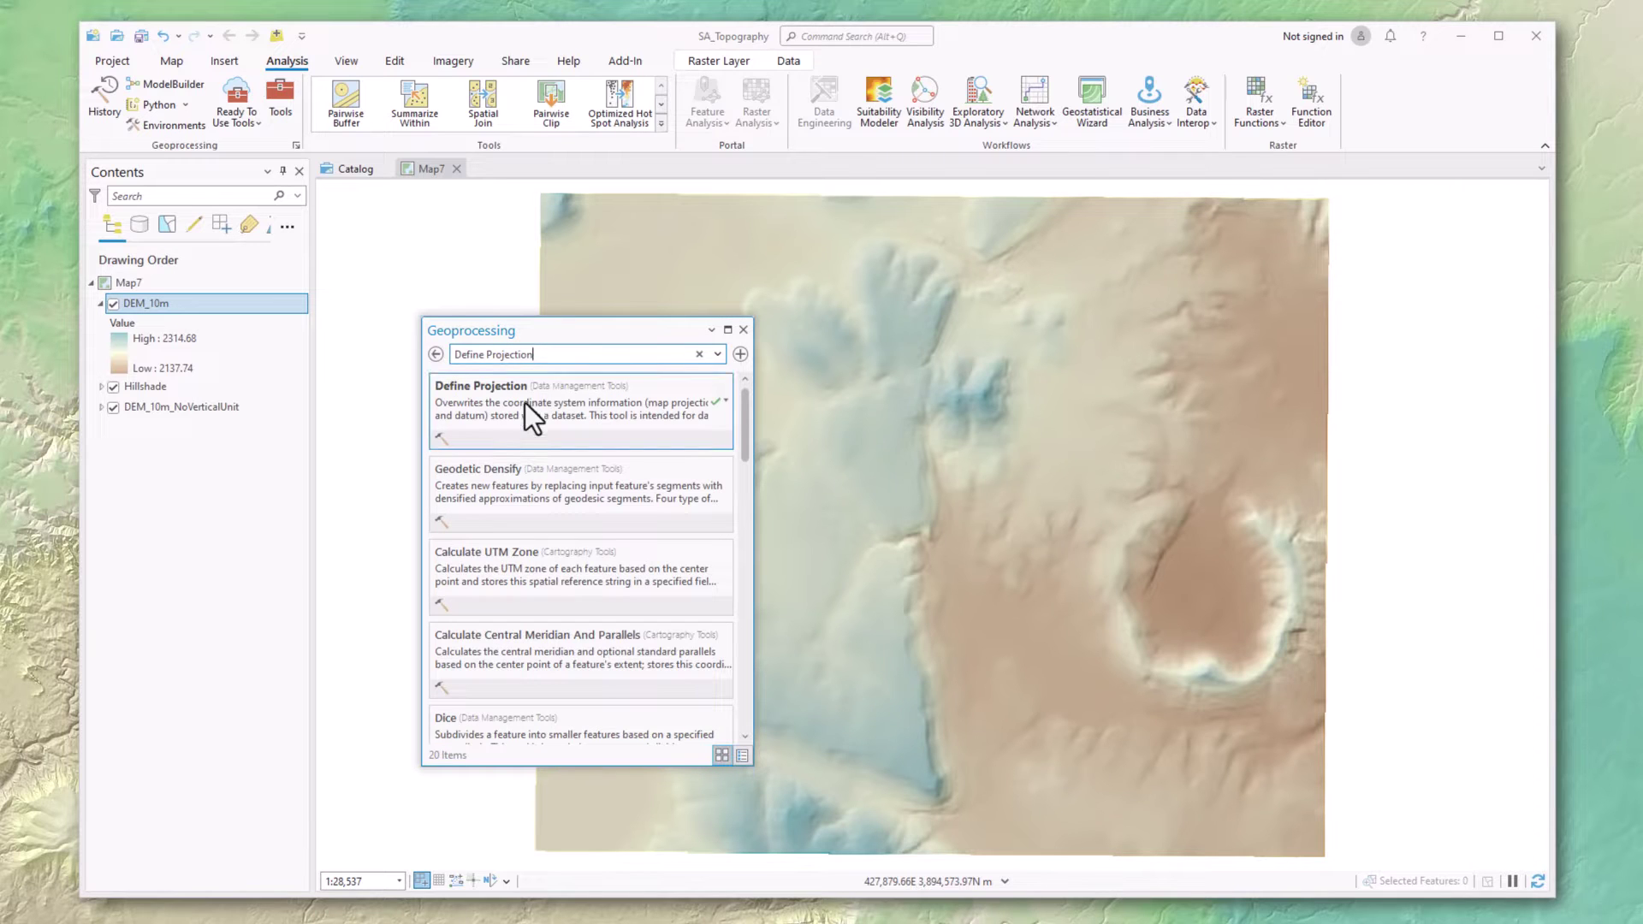
pyautogui.click(520, 404)
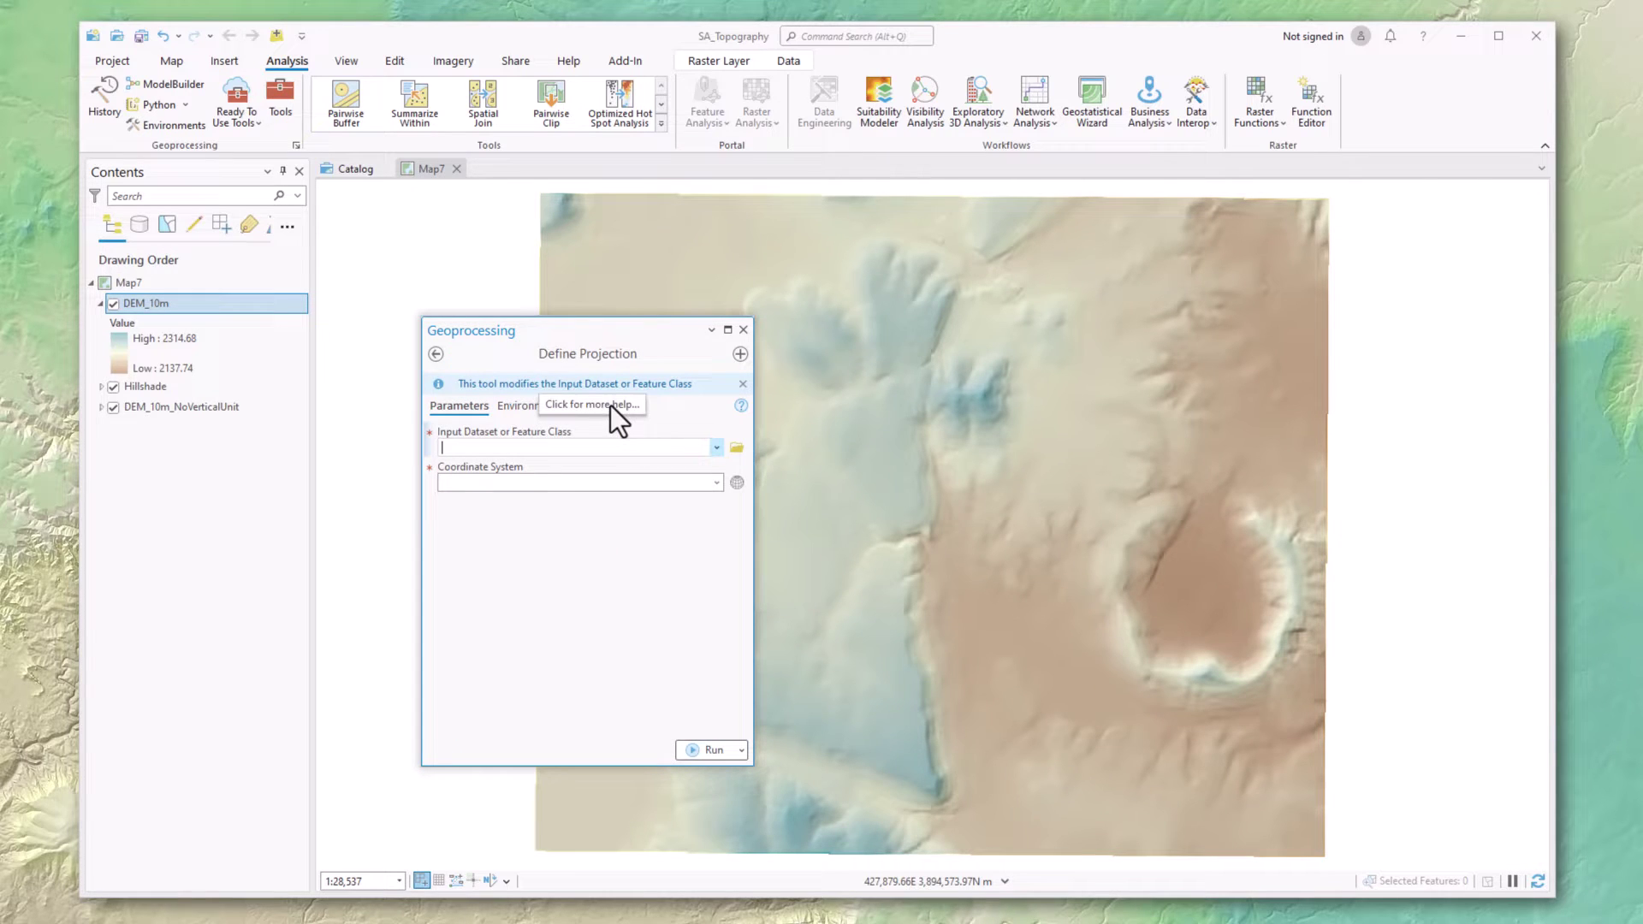
pyautogui.moveTo(167, 308); pyautogui.dragTo(502, 445)
pyautogui.doubleClick(597, 484)
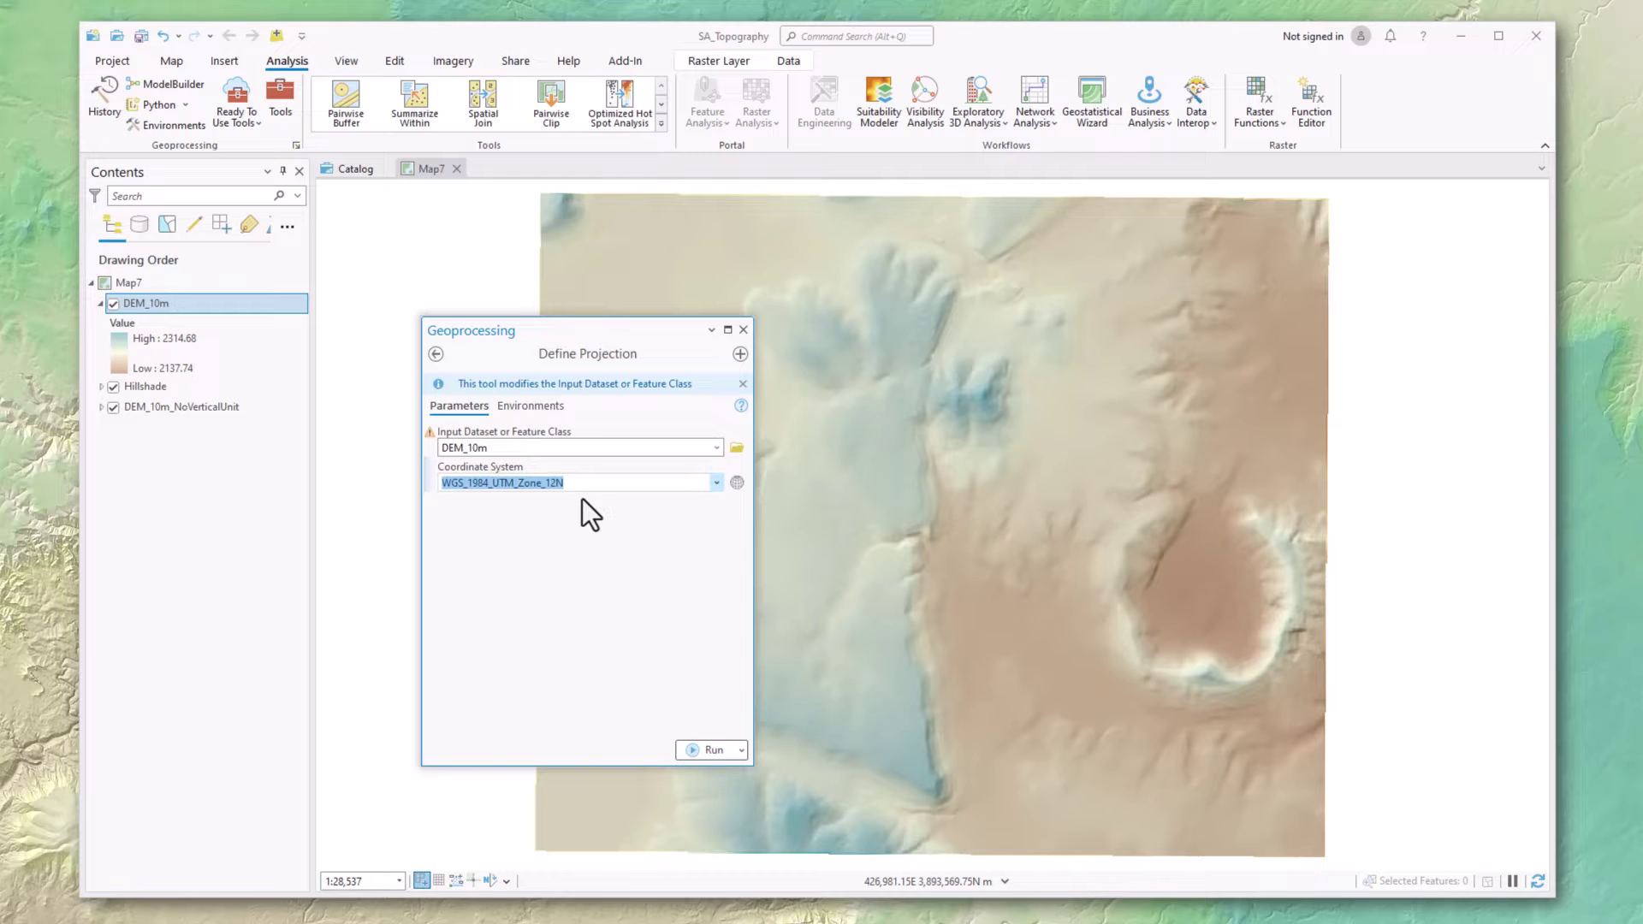
# Step: Open DEM_10m's Coordinate System chooser and switch to the Current Z vertical system list
pyautogui.click(740, 483)
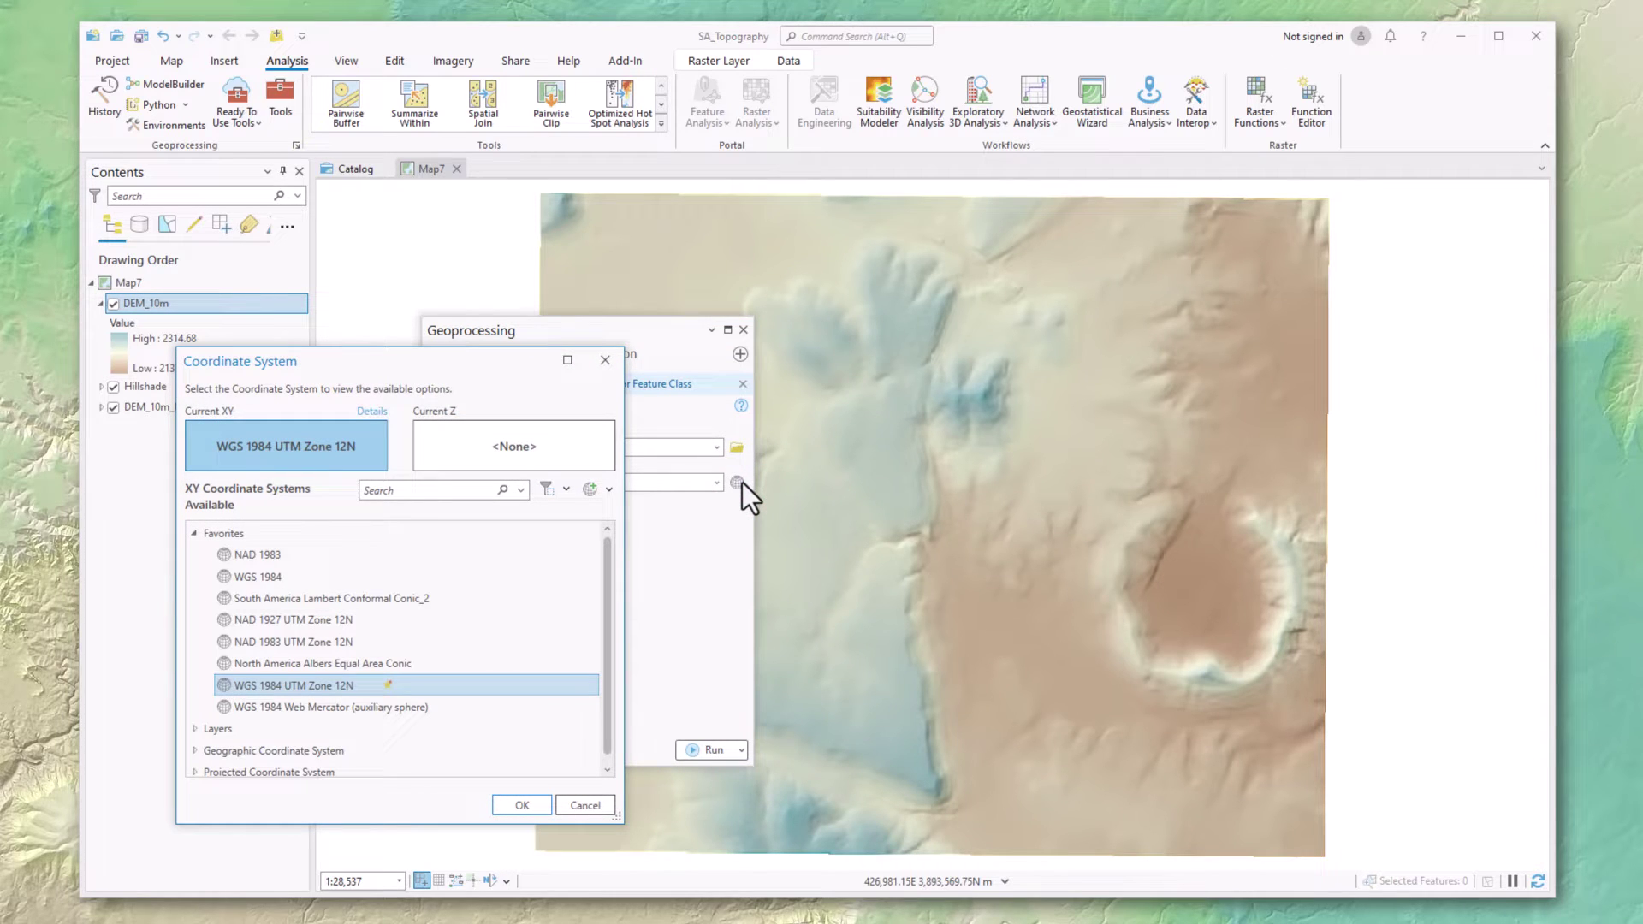
pyautogui.click(523, 447)
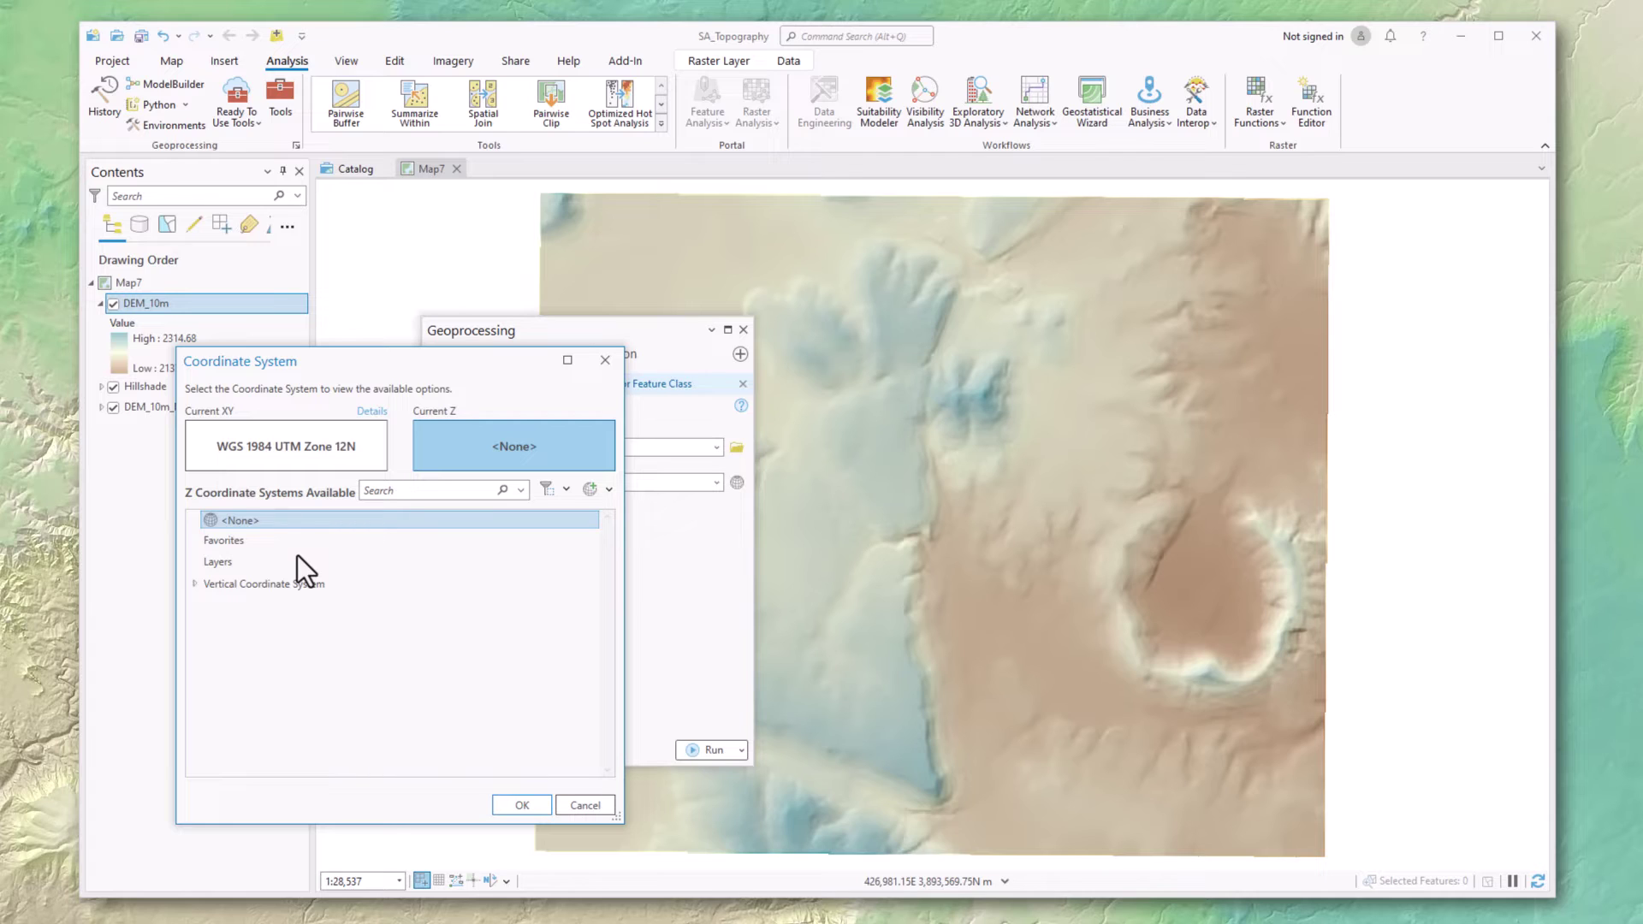
# Step: Expand Unknown Height Systems and pick Unknown height system (meters) as the Z coordinate system
pyautogui.click(195, 584)
pyautogui.click(276, 641)
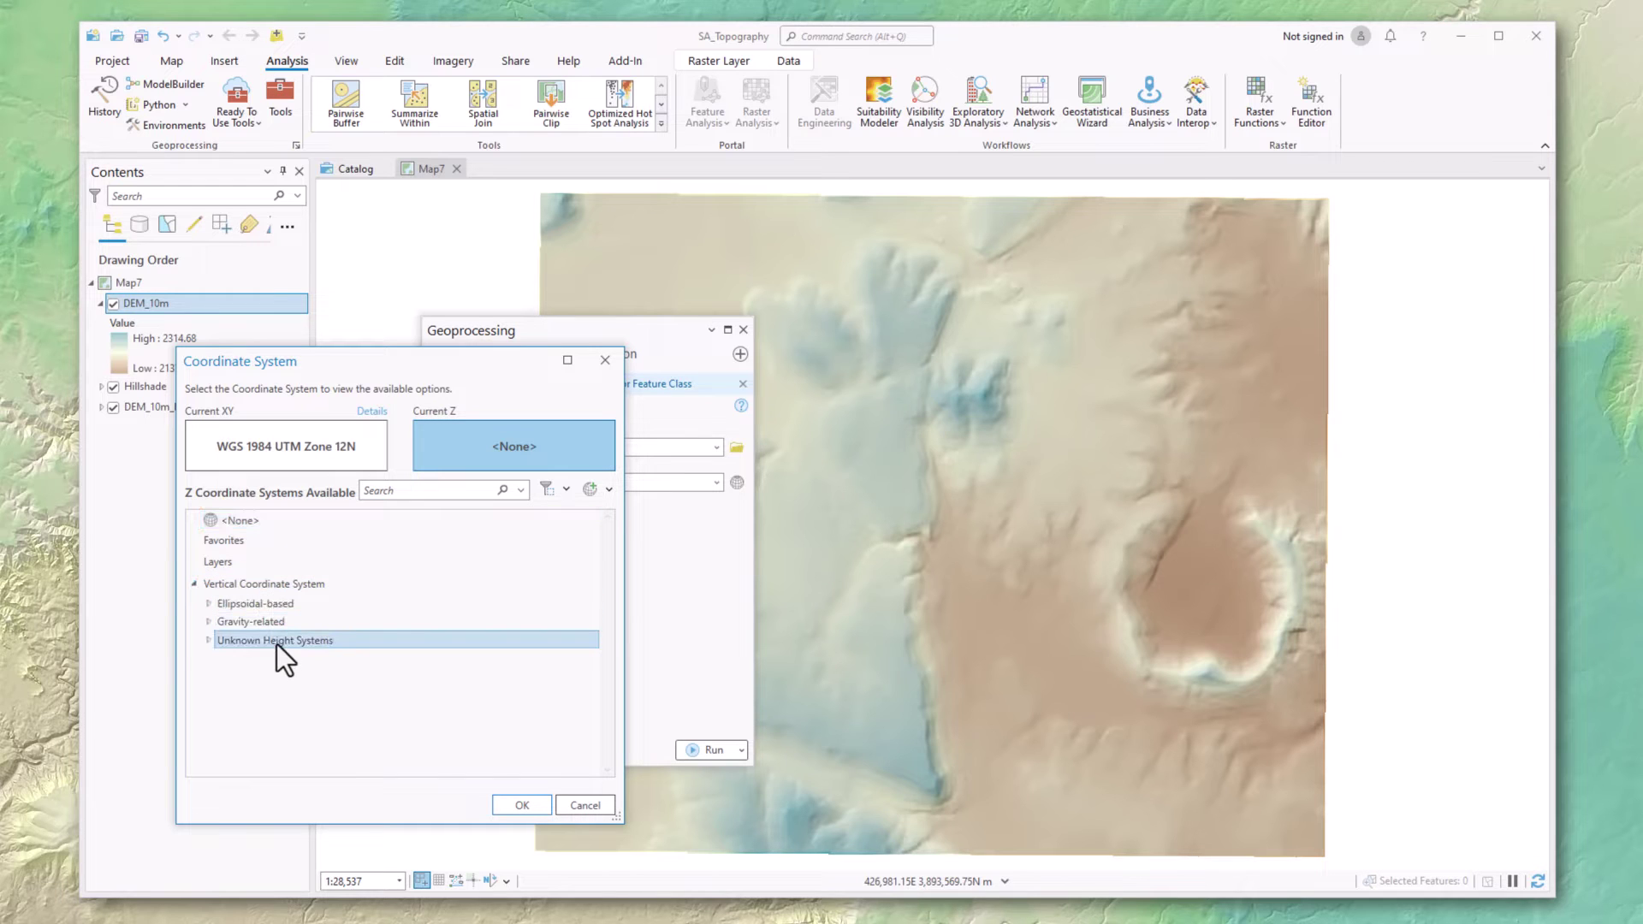
pyautogui.click(207, 640)
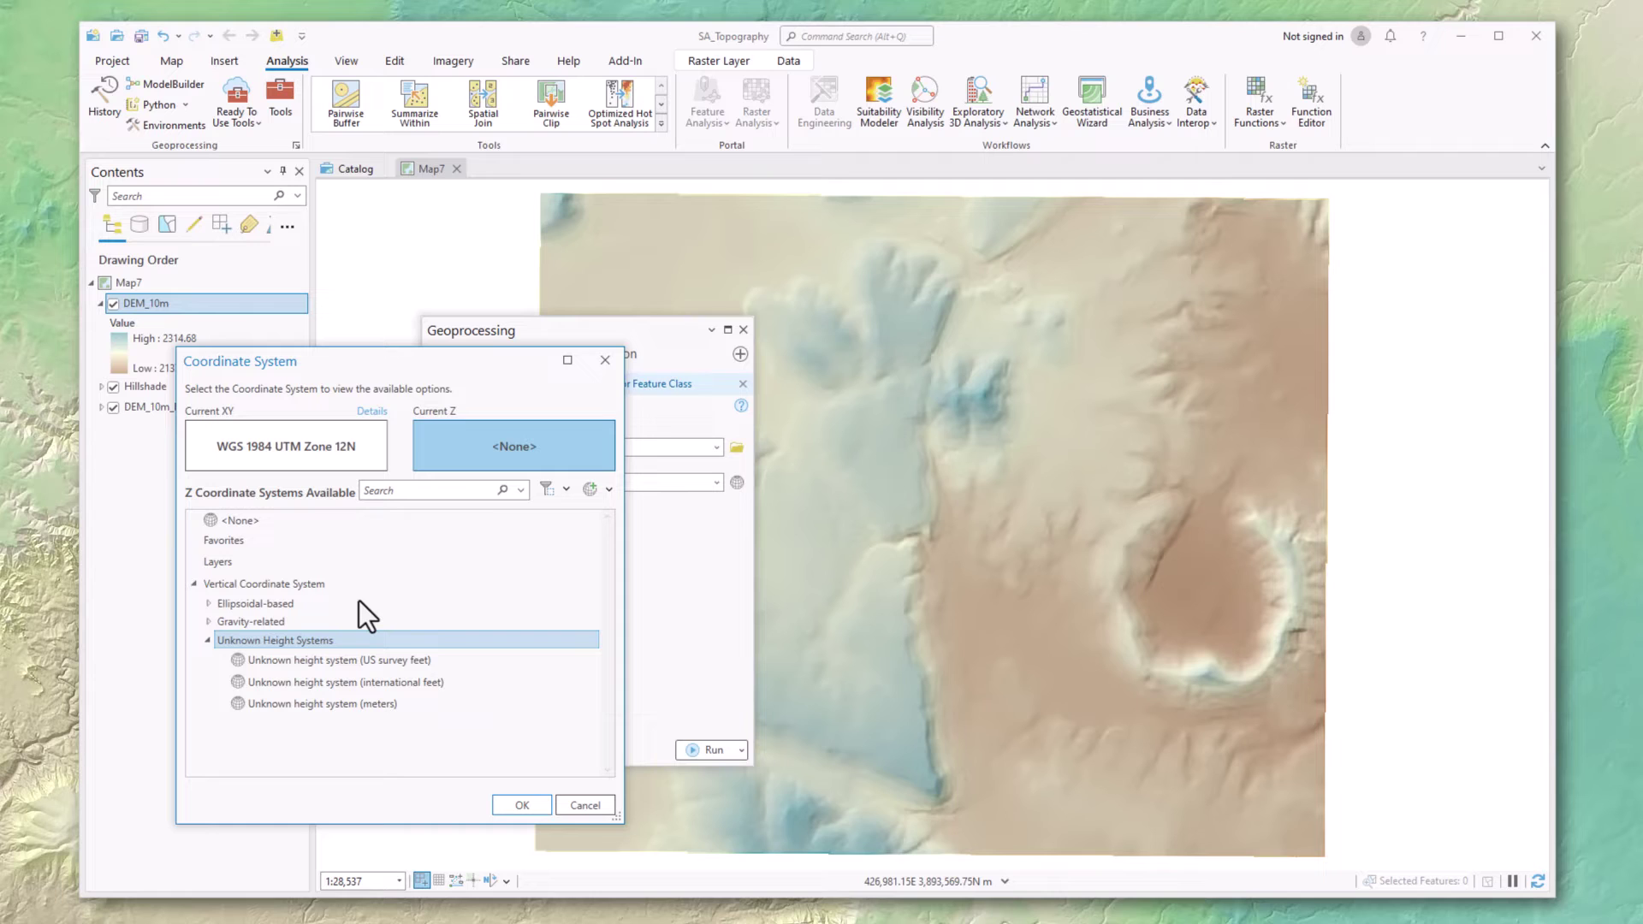
pyautogui.click(408, 660)
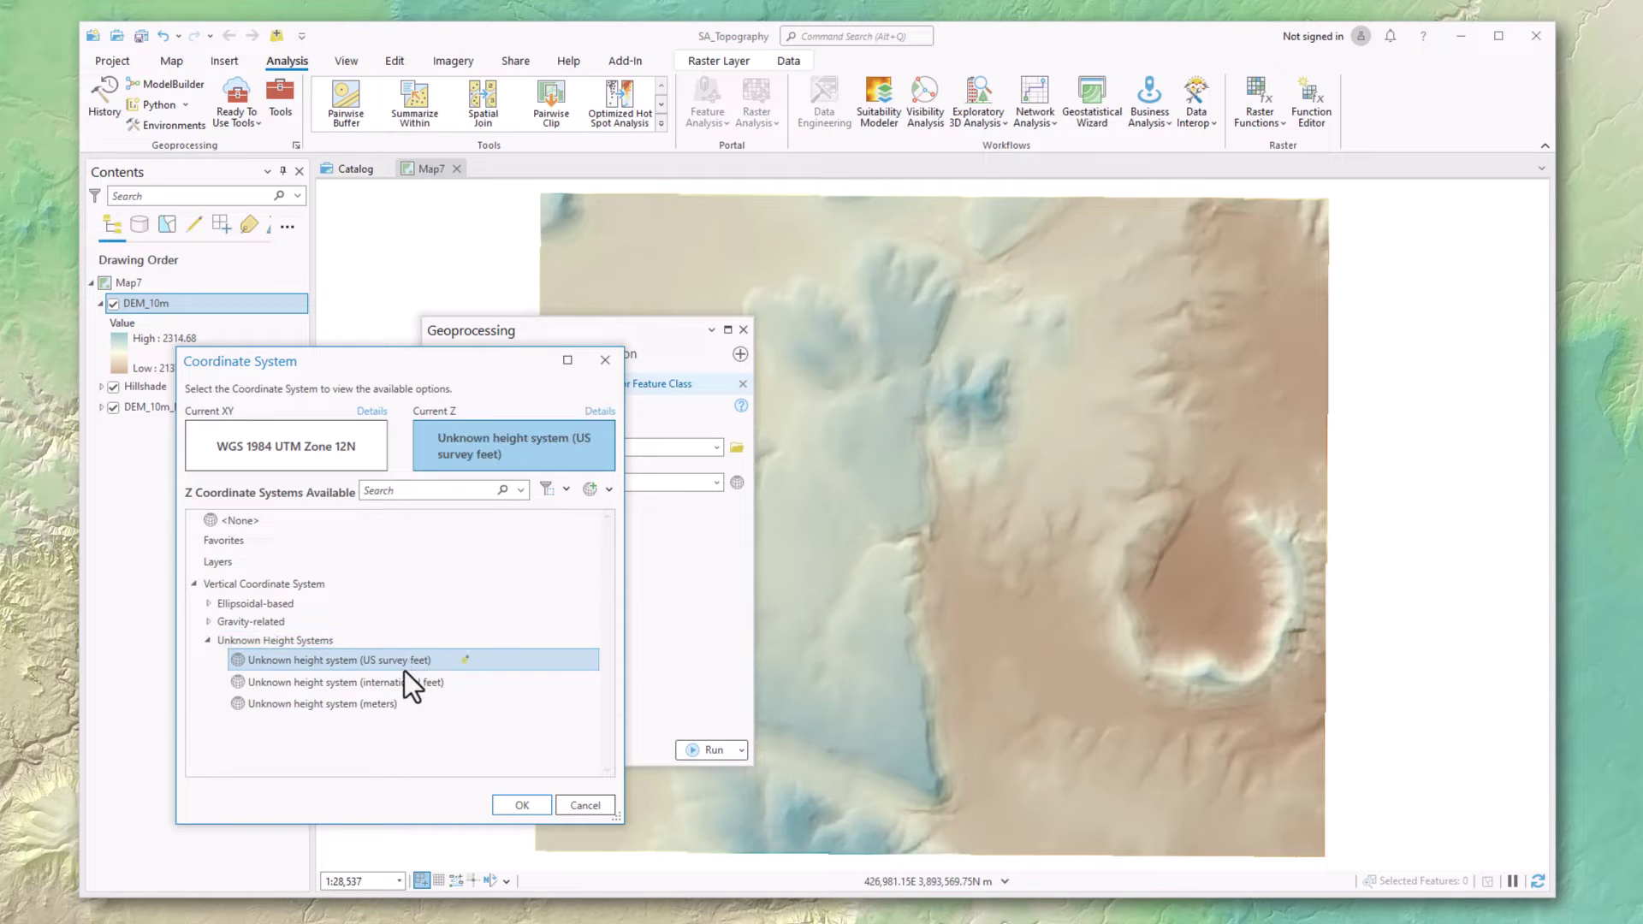
pyautogui.click(397, 684)
pyautogui.click(374, 704)
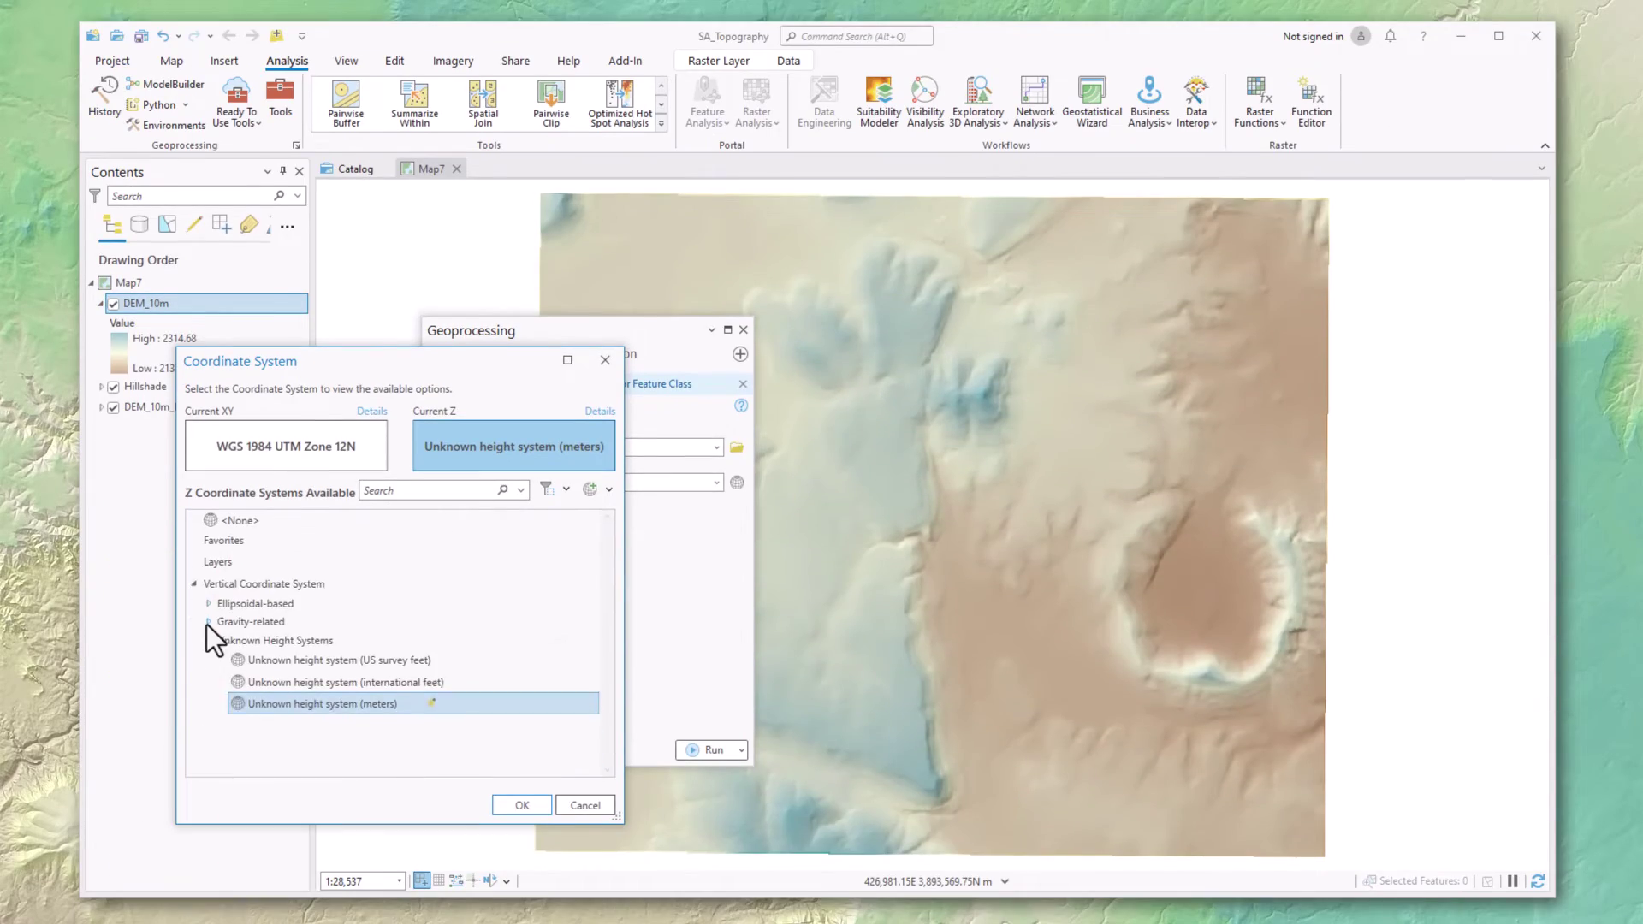
# Step: Browse Gravity-related > North America datums and choose Unknown height system (meters) for Z
pyautogui.click(207, 921)
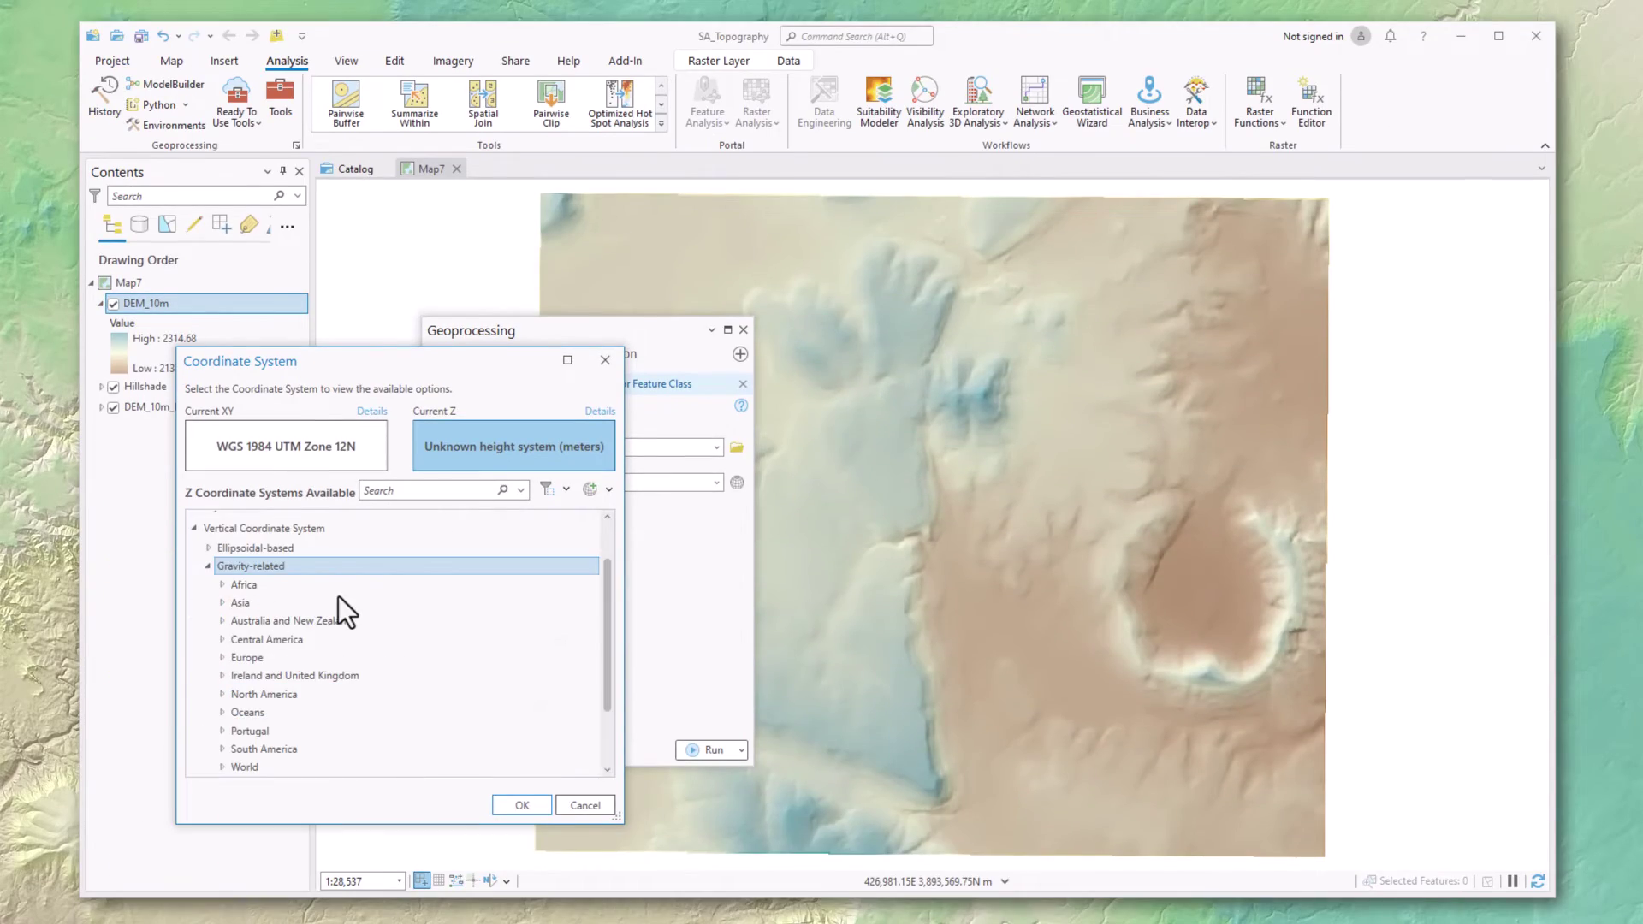
pyautogui.click(265, 693)
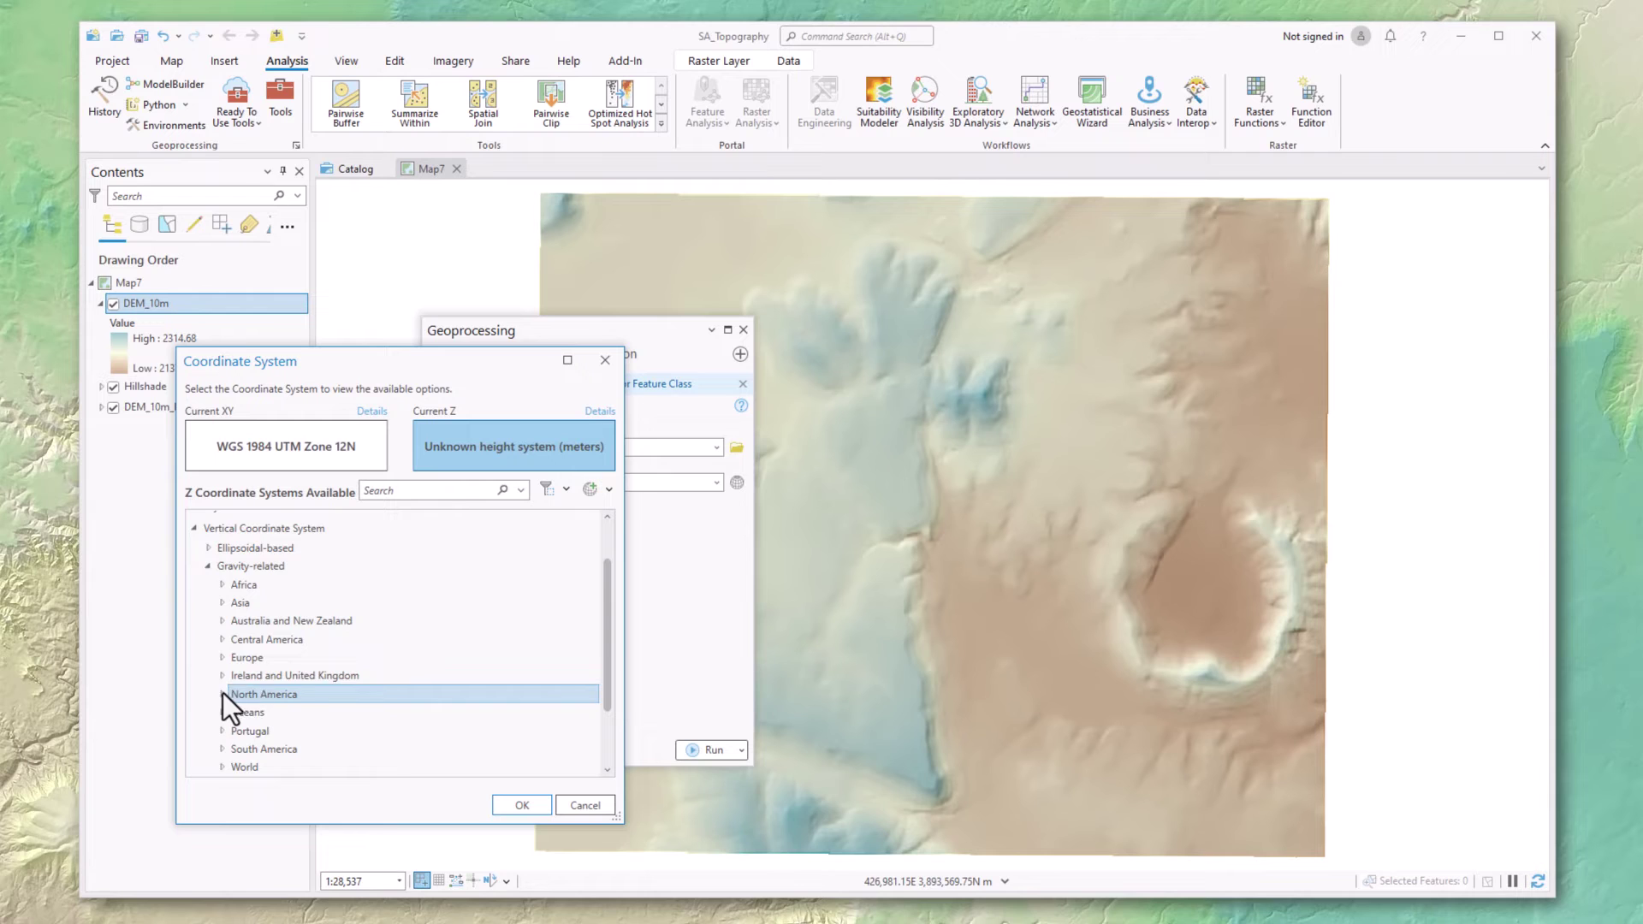
pyautogui.click(222, 695)
pyautogui.moveTo(605, 626); pyautogui.dragTo(615, 687)
pyautogui.moveTo(306, 587); pyautogui.dragTo(309, 732)
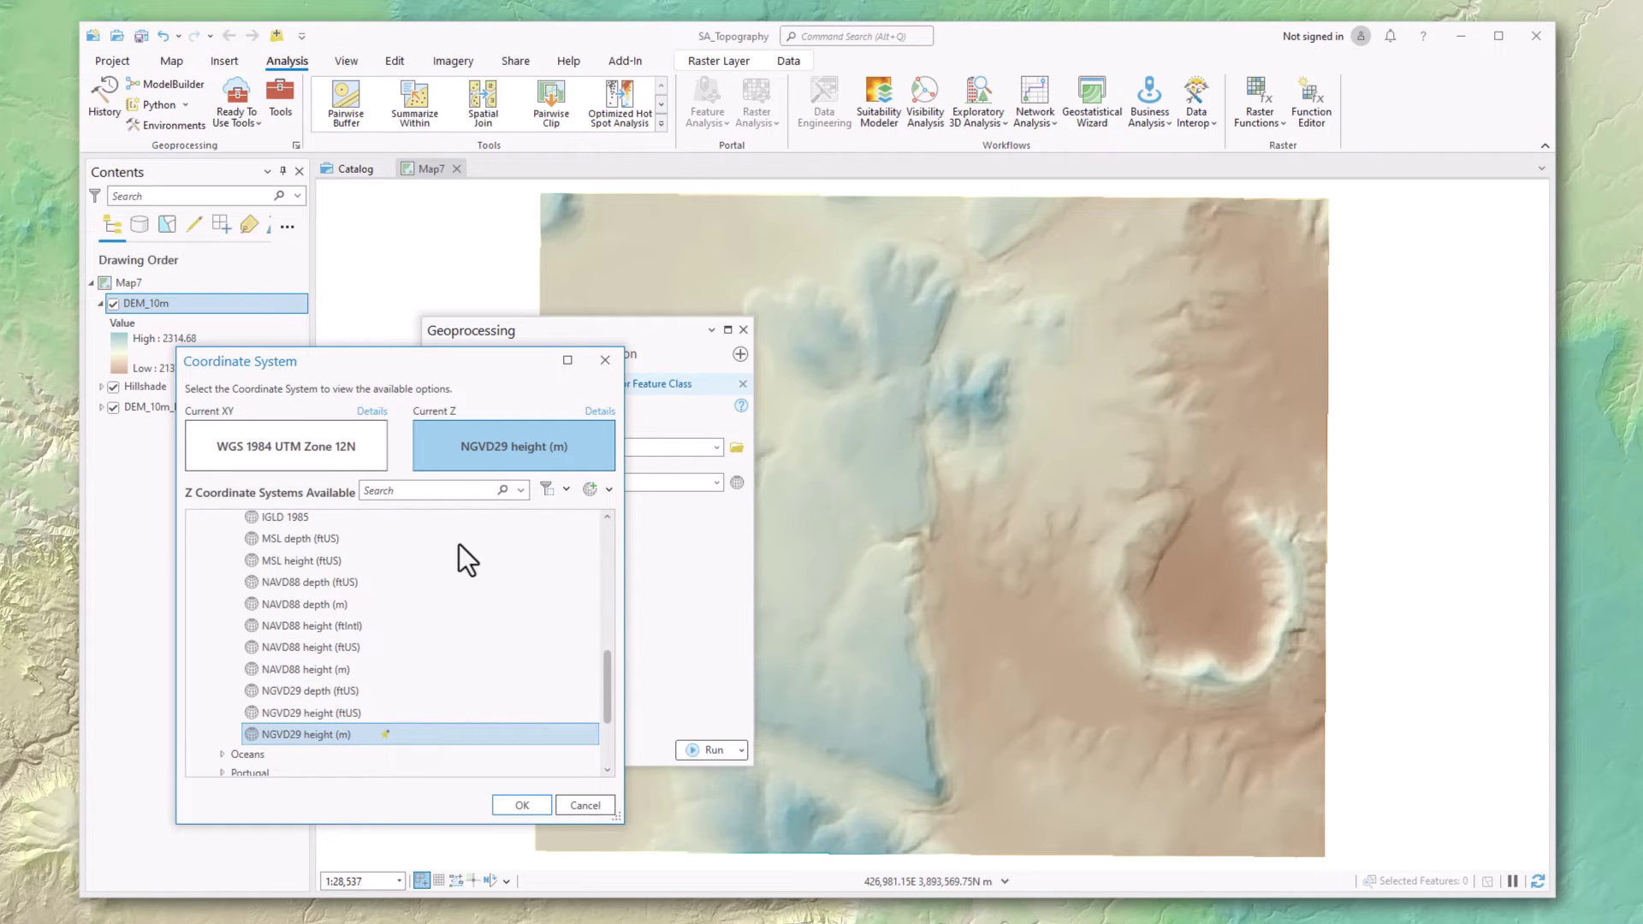
pyautogui.moveTo(608, 684); pyautogui.dragTo(484, 720)
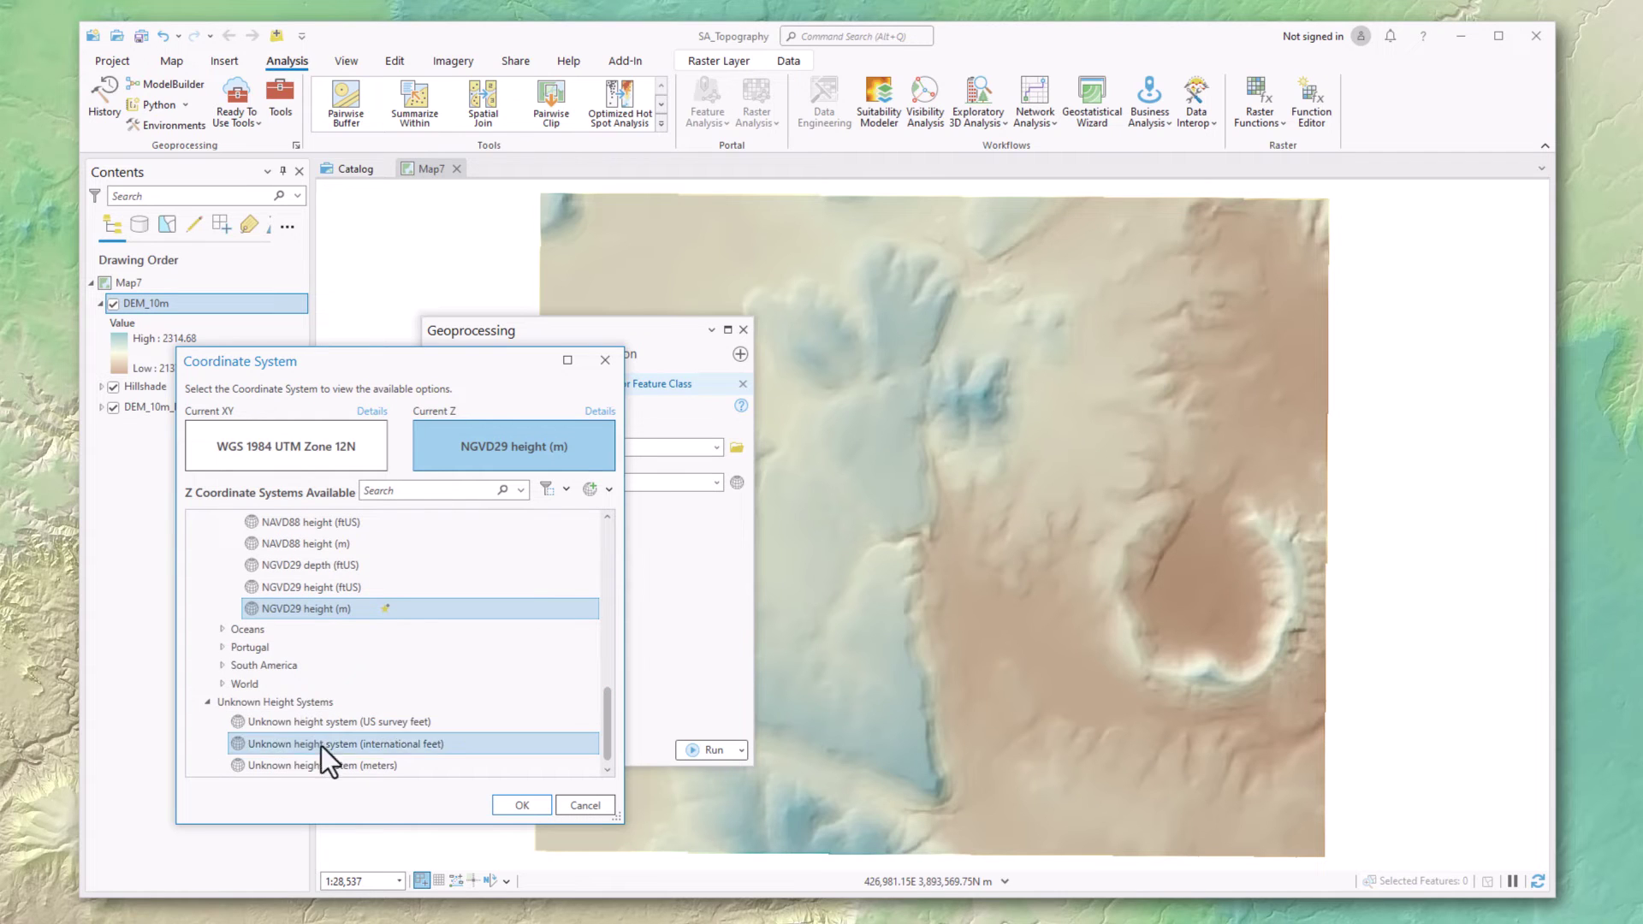
pyautogui.click(333, 767)
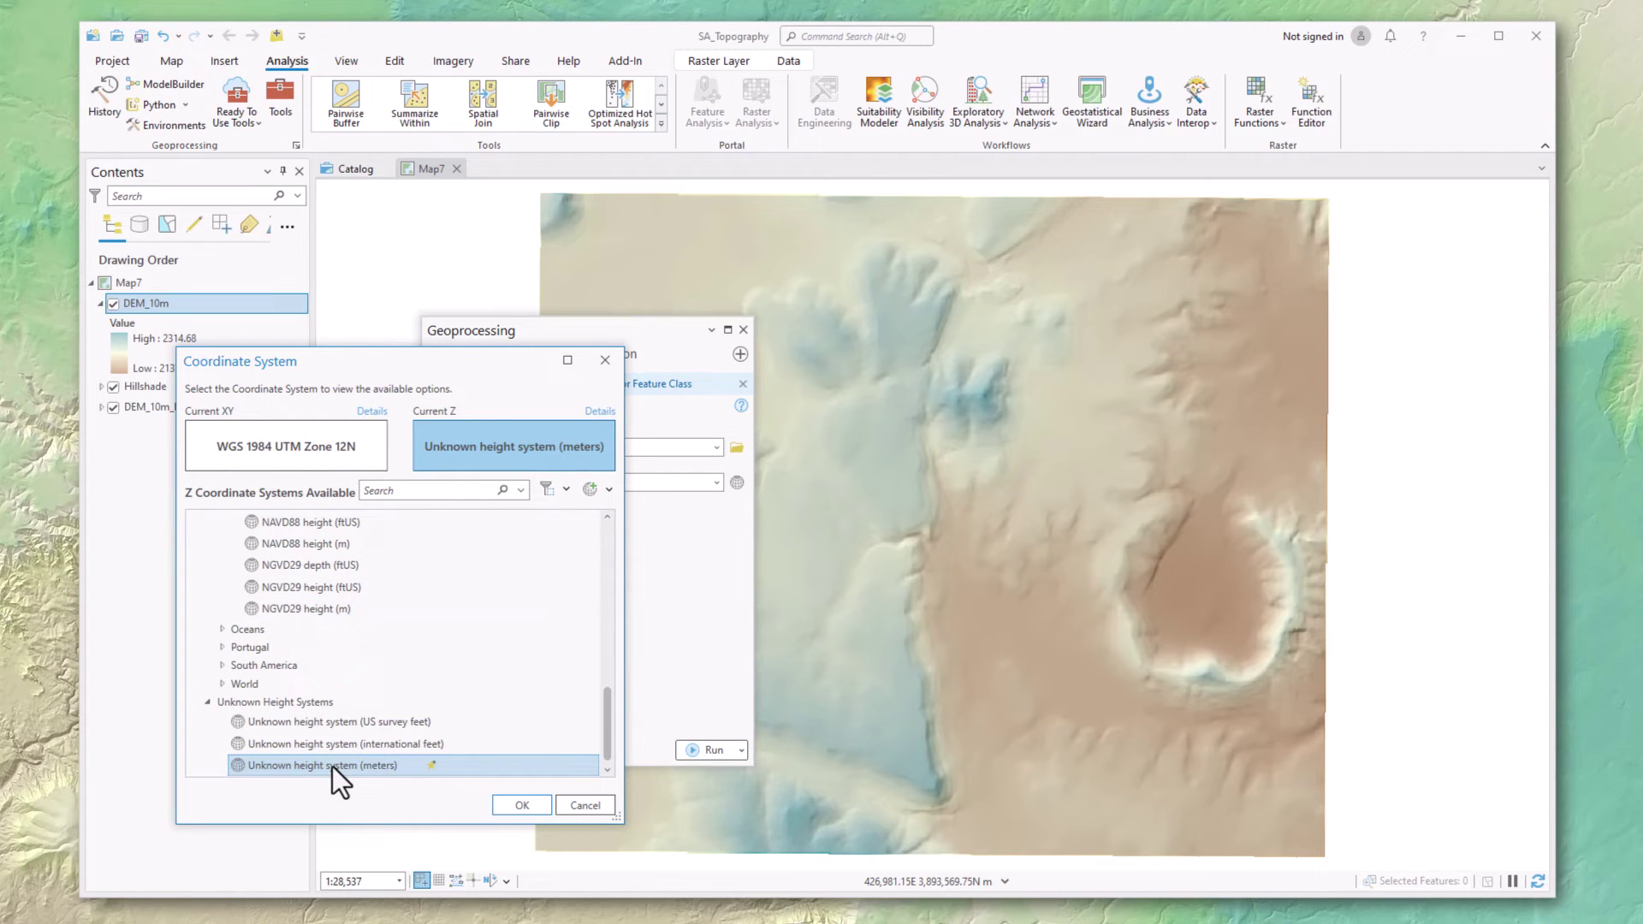
# Step: Confirm the coordinate systems, run Define Projection on DEM_10m, and close Geoprocessing
pyautogui.click(517, 802)
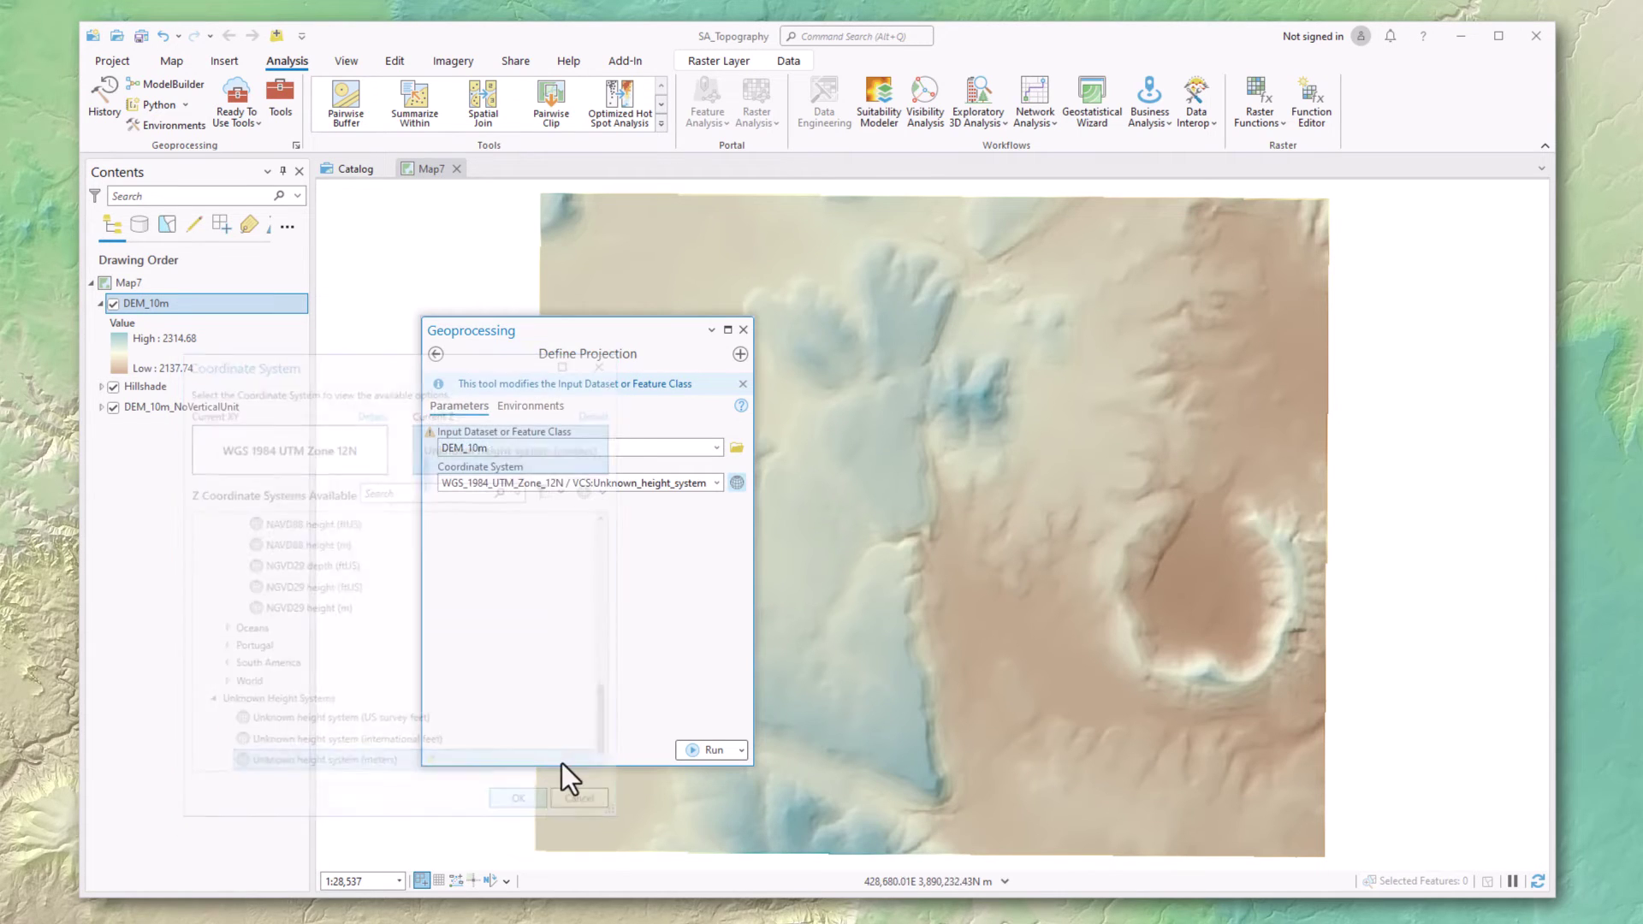
pyautogui.click(708, 746)
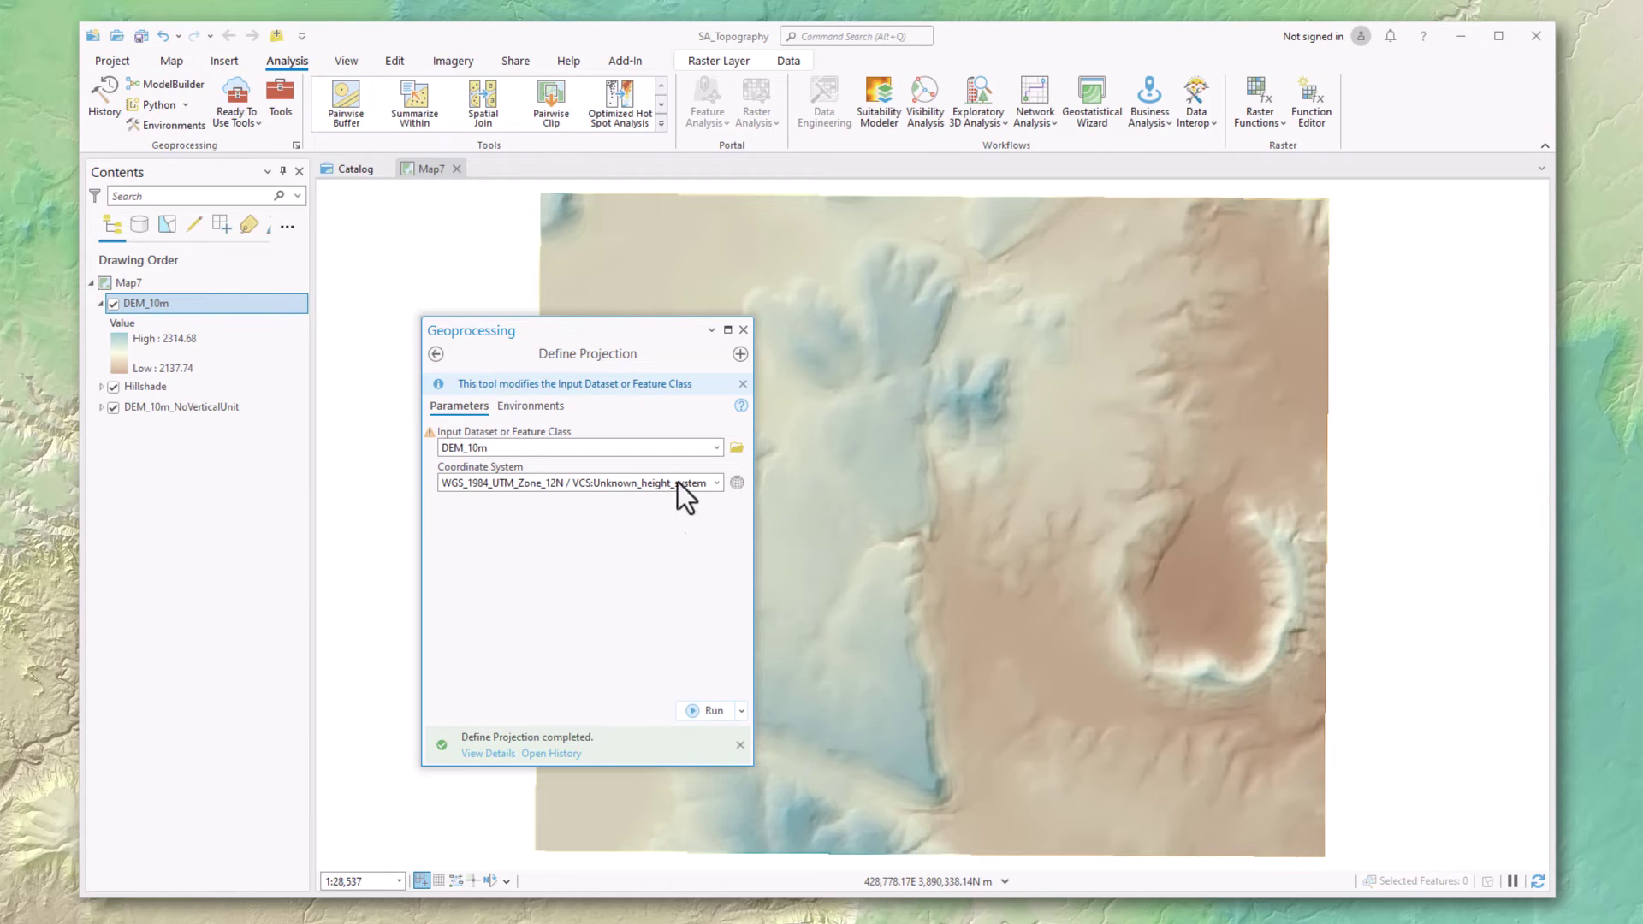
pyautogui.click(744, 330)
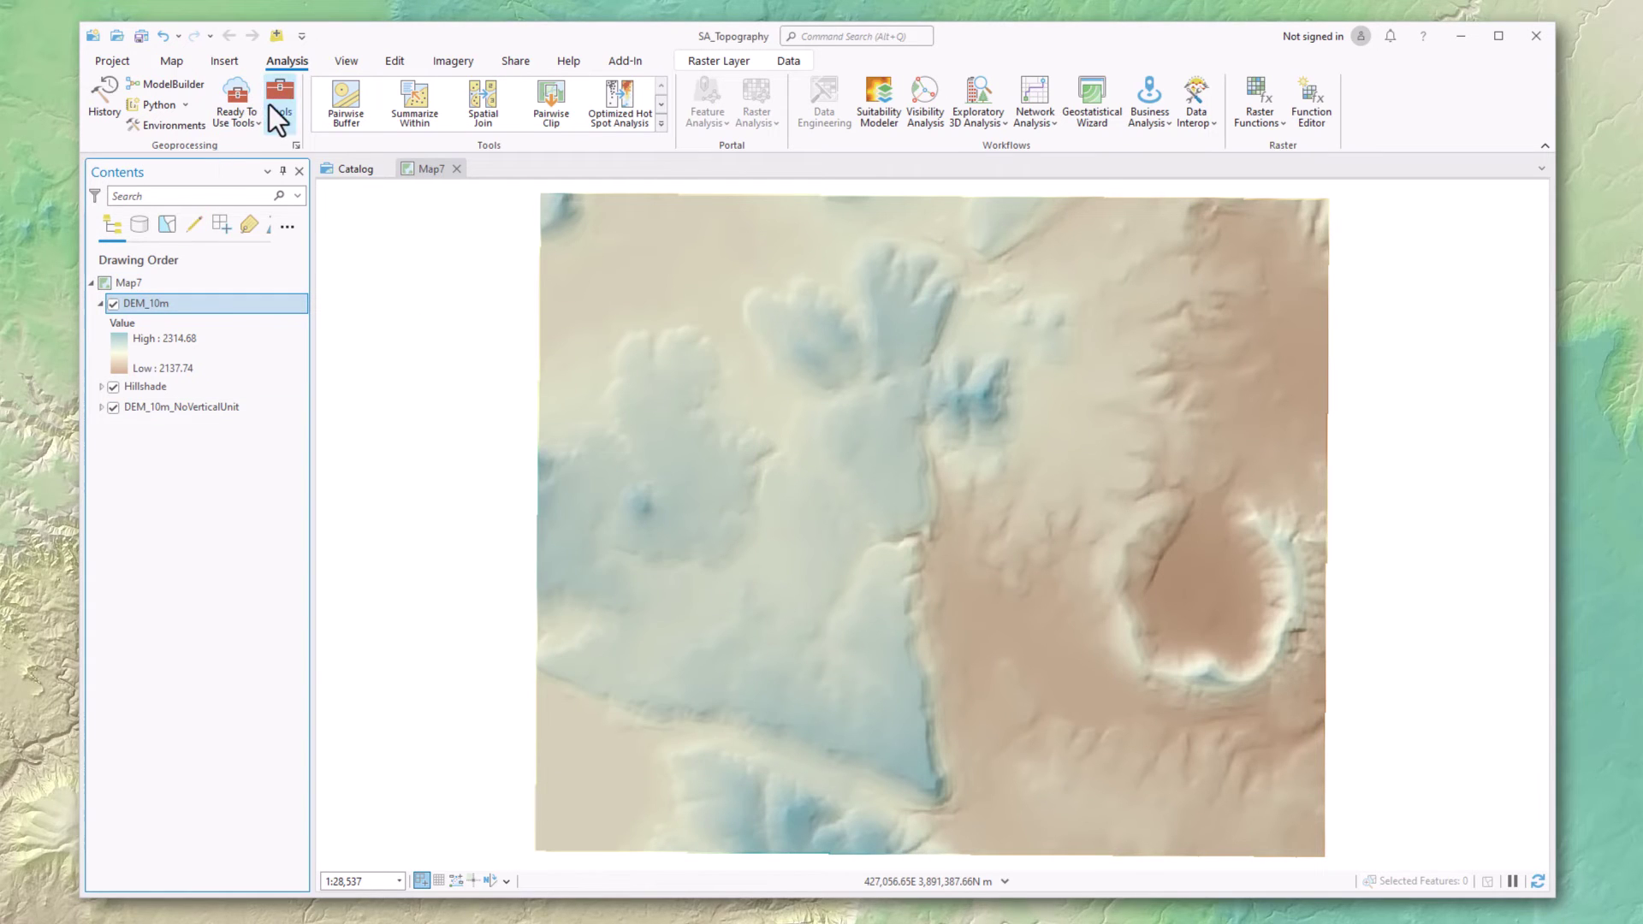
# Step: Reopen Surface Parameters and set DEM_10m as the Input surface raster
pyautogui.click(281, 103)
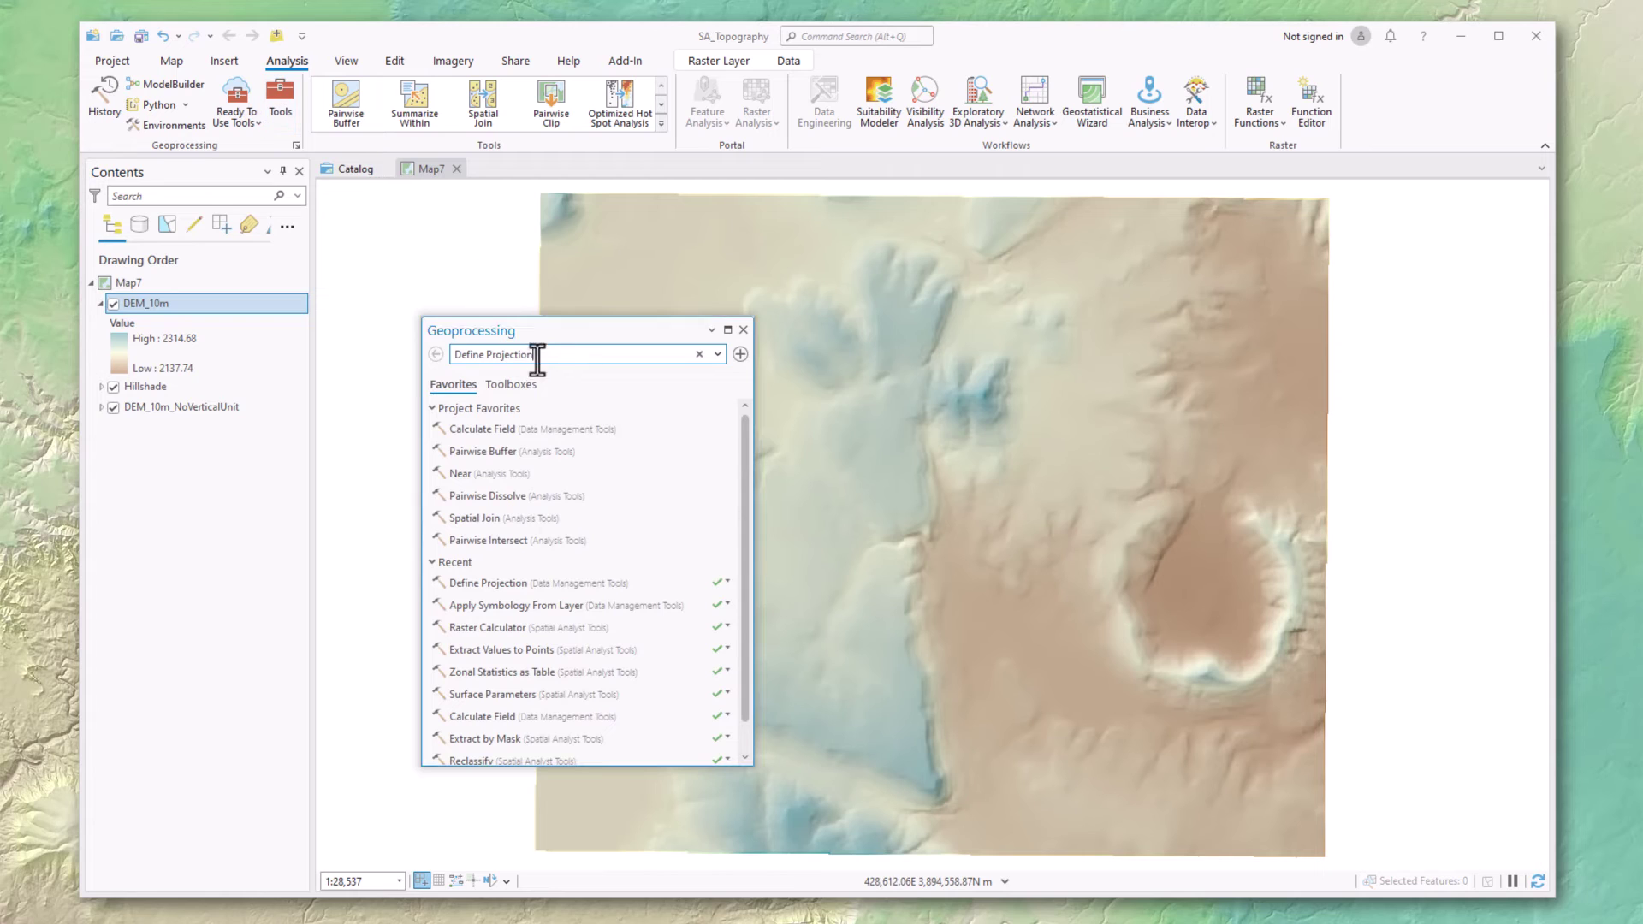
pyautogui.moveTo(540, 355); pyautogui.dragTo(411, 367)
pyautogui.write('surface parameters')
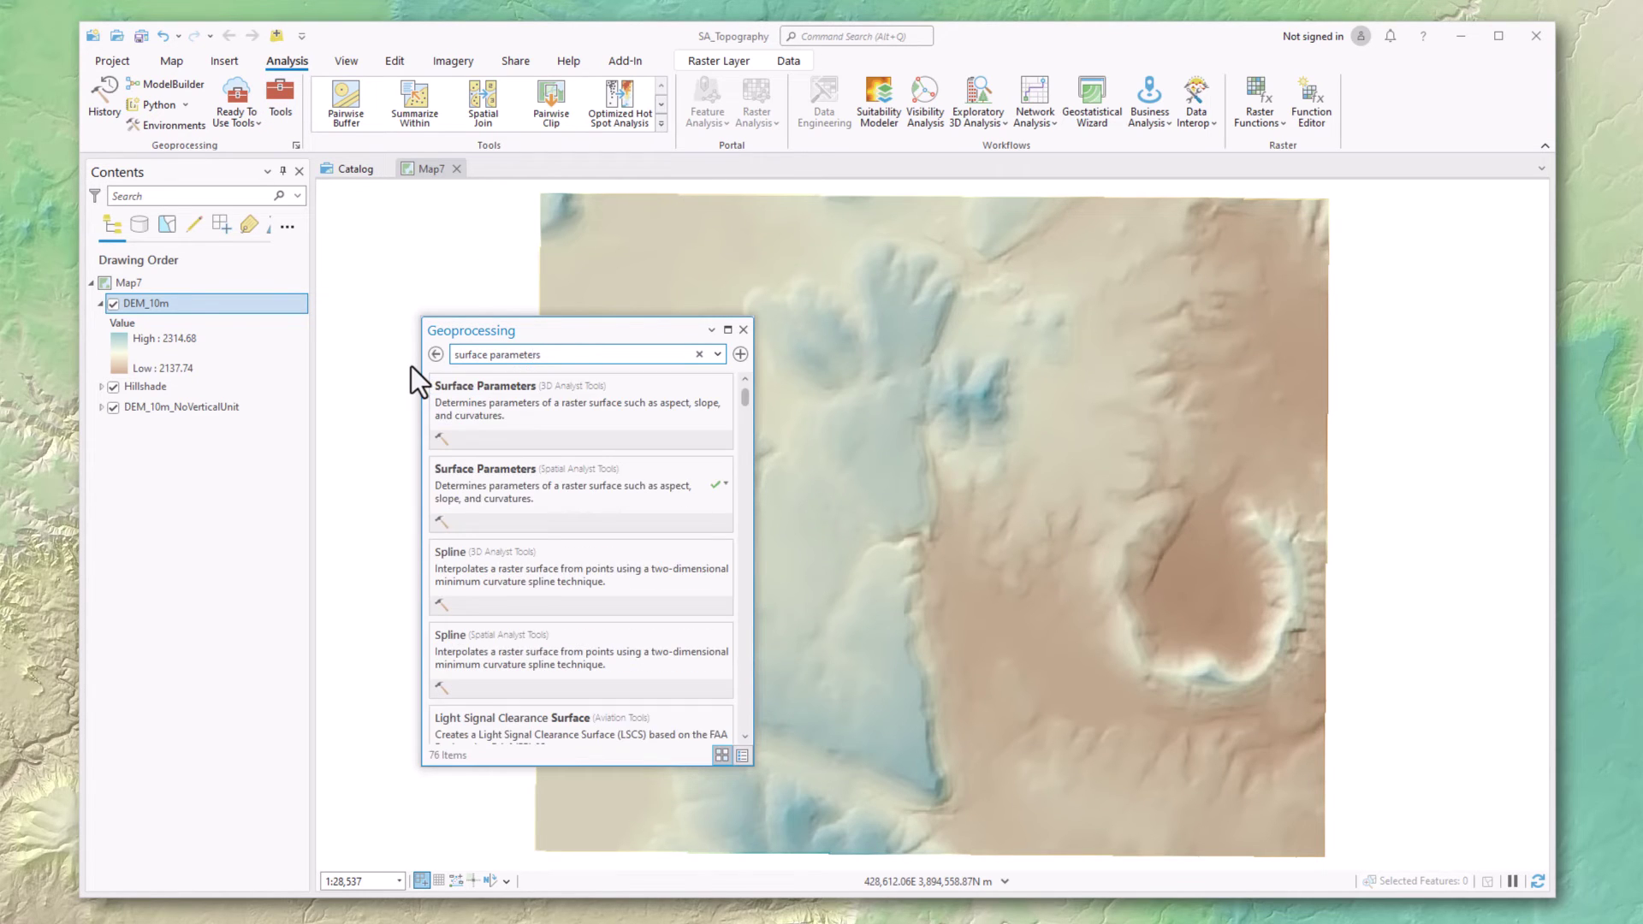
pyautogui.click(489, 475)
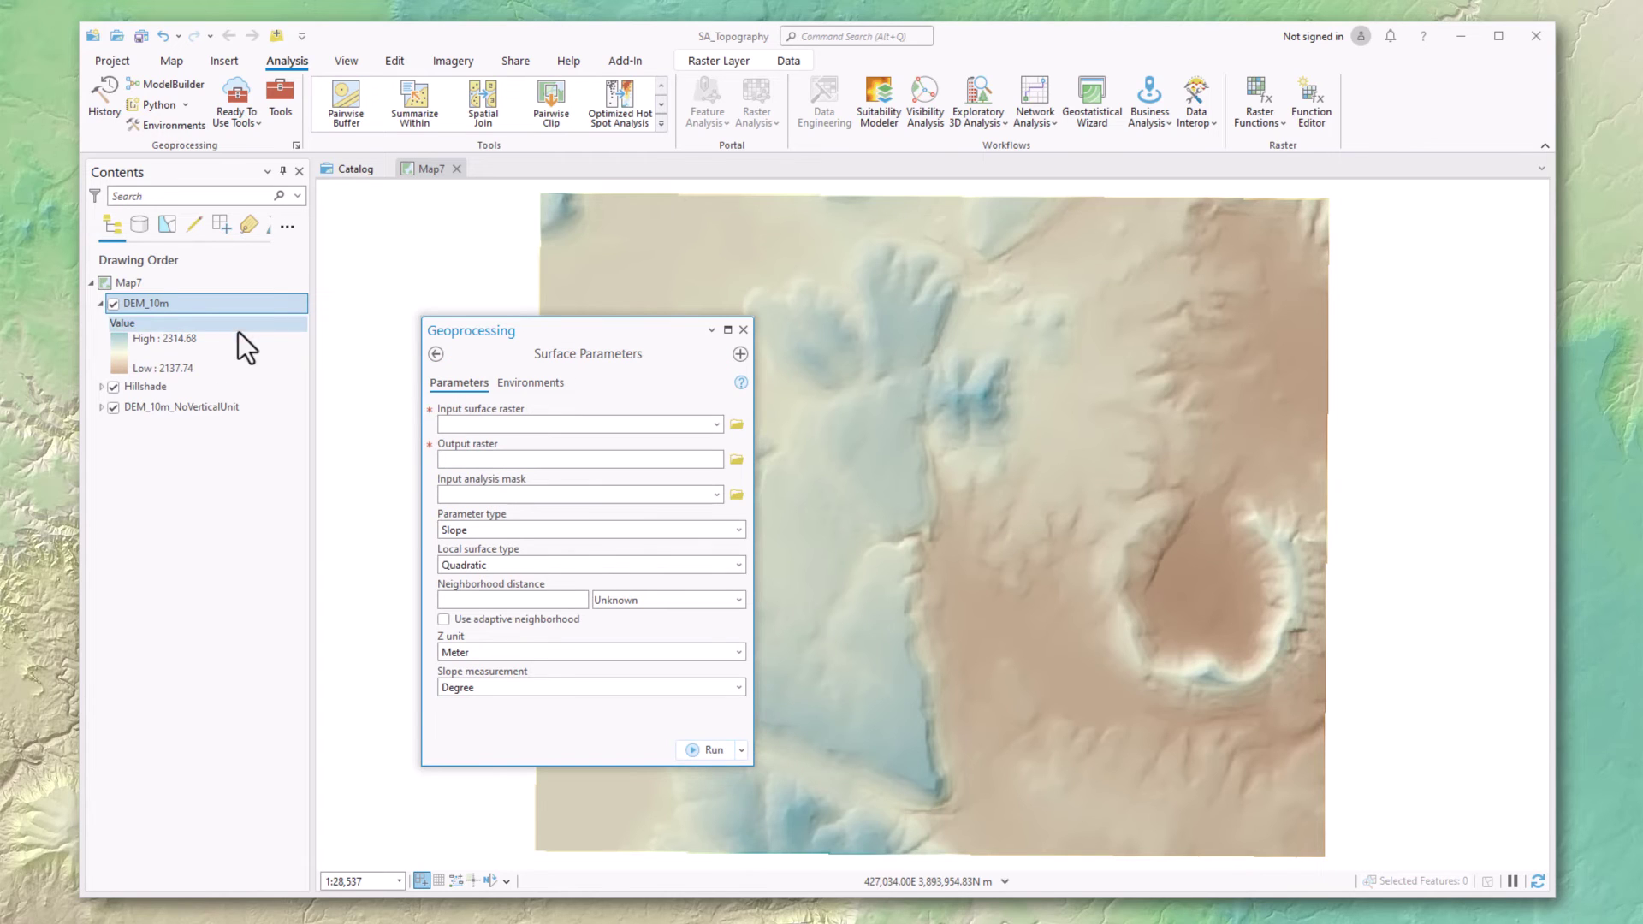
pyautogui.moveTo(131, 313); pyautogui.dragTo(468, 426)
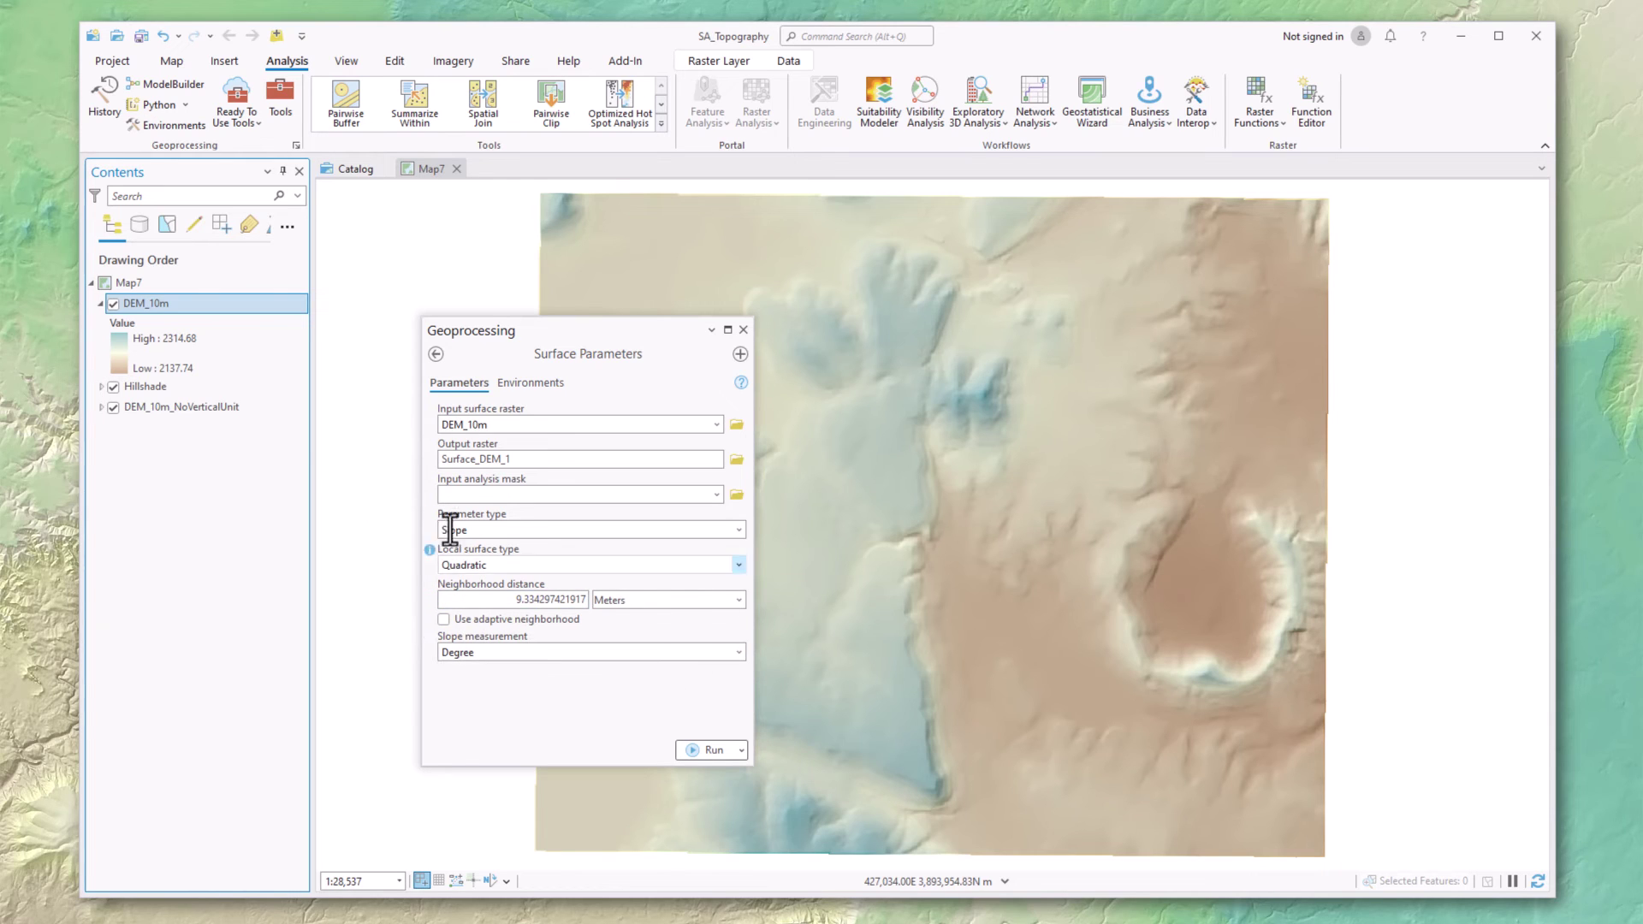
# Step: Compare with DEM_10m_NoVerticalUnit, which requests a Z unit, then switch the input back to DEM_10m
pyautogui.click(178, 407)
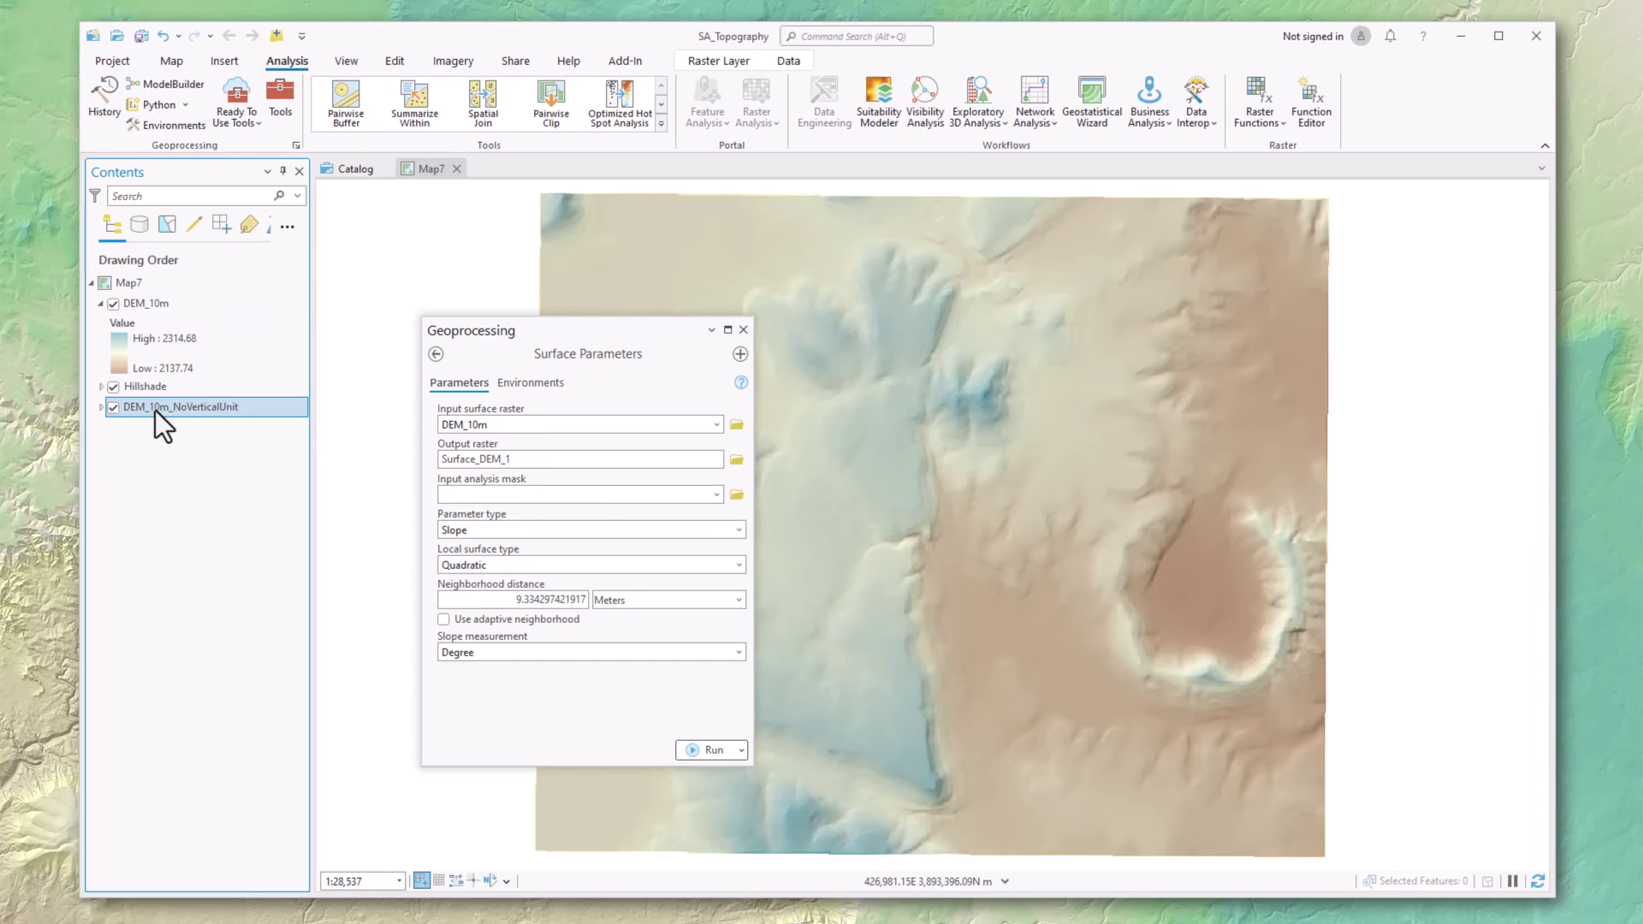
pyautogui.moveTo(155, 410); pyautogui.dragTo(528, 426)
pyautogui.click(504, 652)
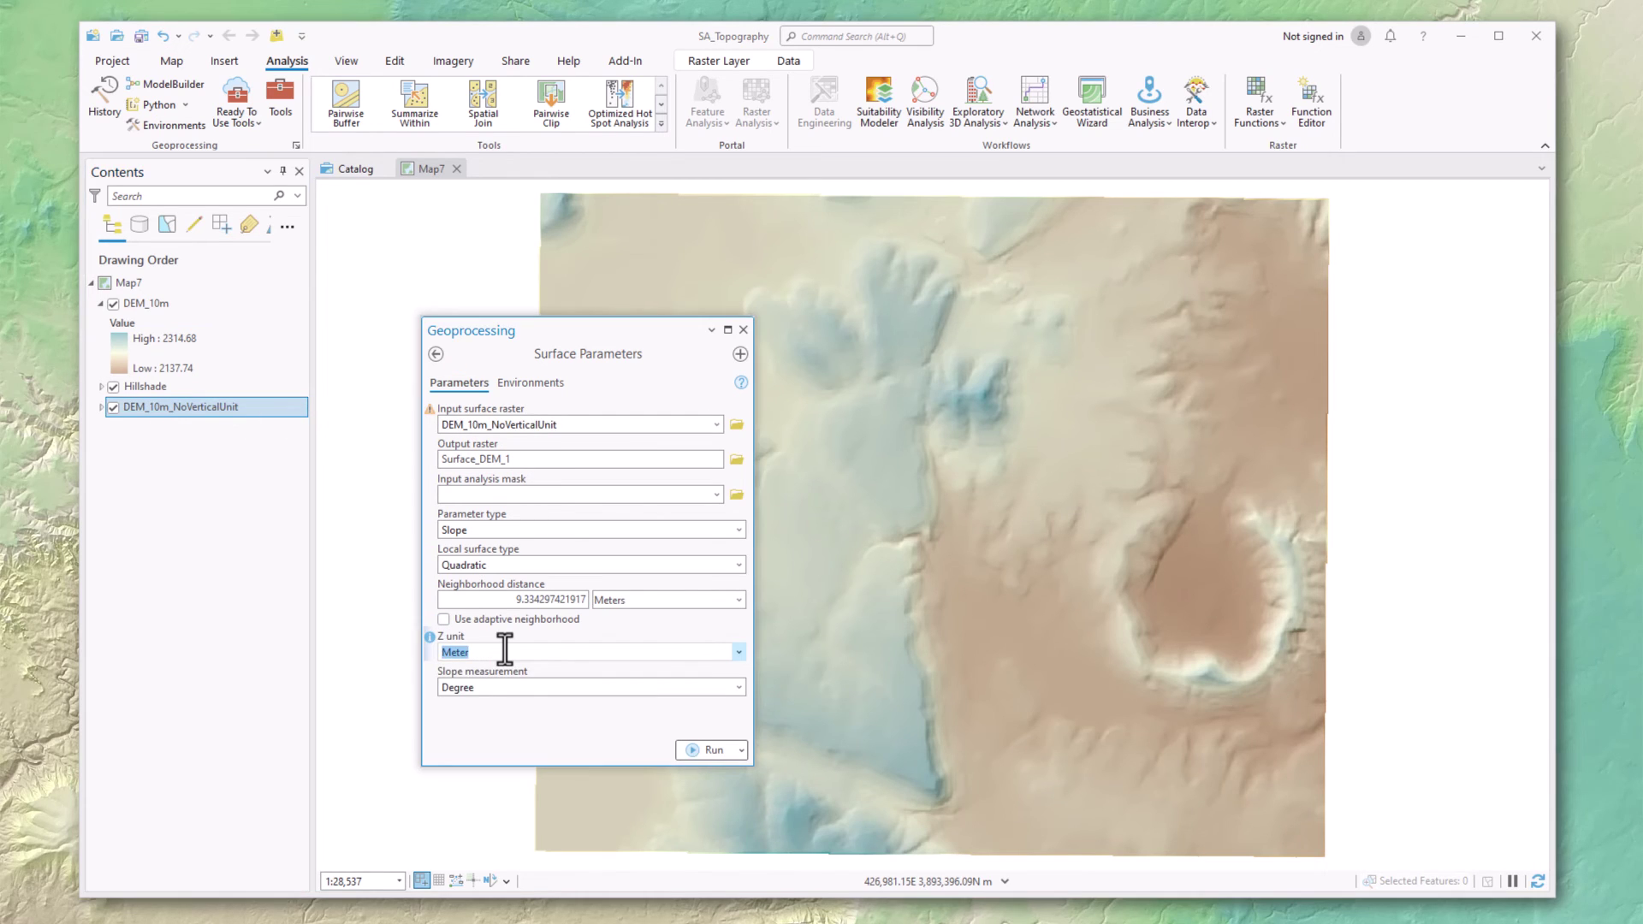
pyautogui.moveTo(138, 297); pyautogui.dragTo(571, 422)
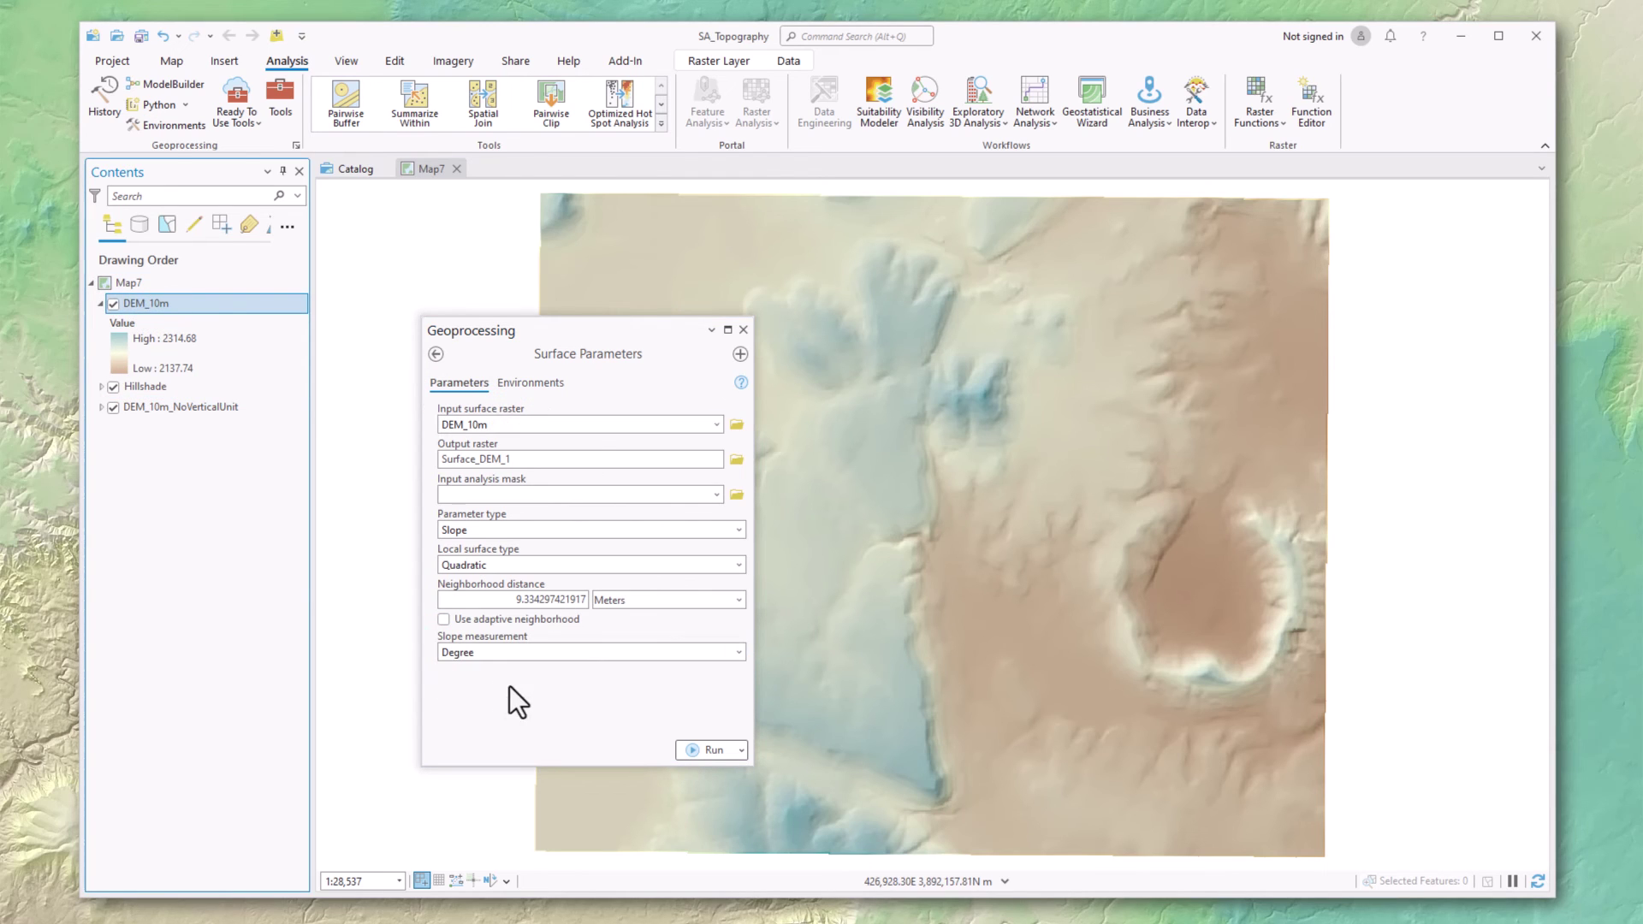